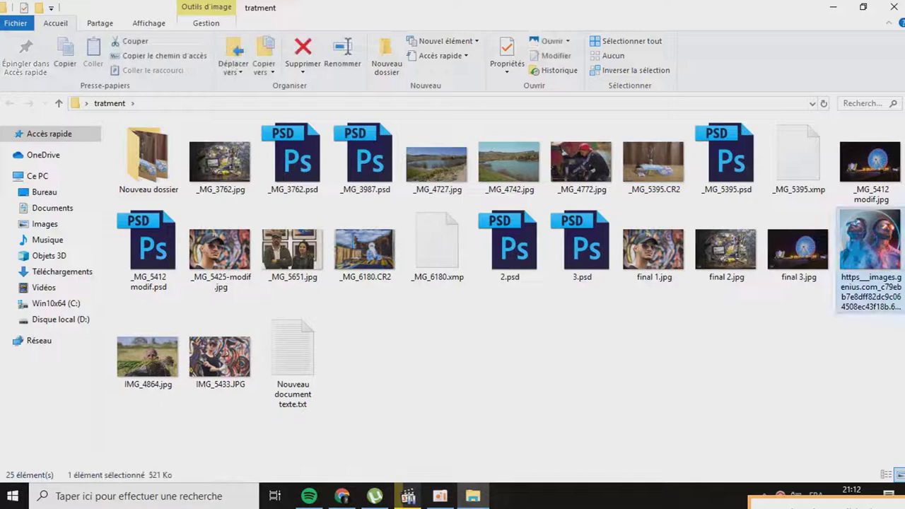
Open the portrait image file with Adobe Photoshop from the 'tratment' folder.
{"action": "right_click", "coordinate": [870, 262]}
{"action": "left_click", "coordinate": [524, 315]}
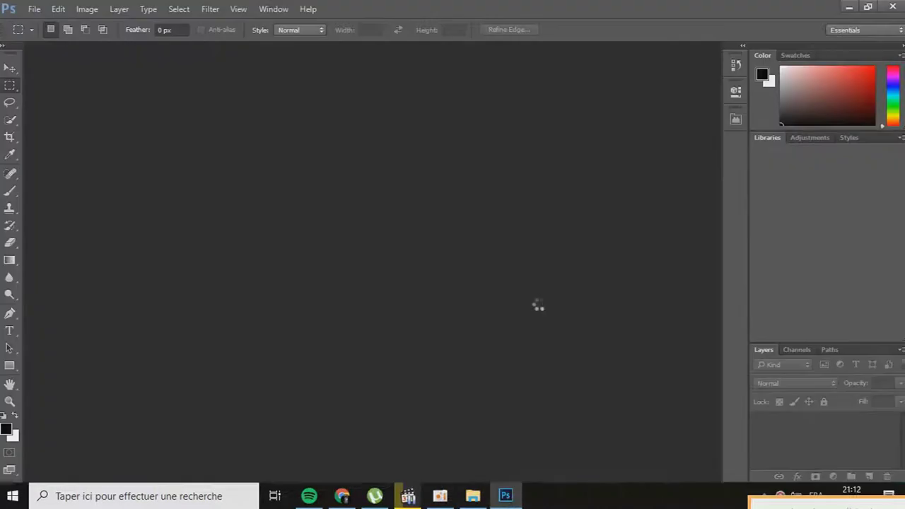
Duplicate the background onto Layer 1, then apply and undo a direct Dry Brush filter.
{"action": "key", "text": "ctrl+j"}
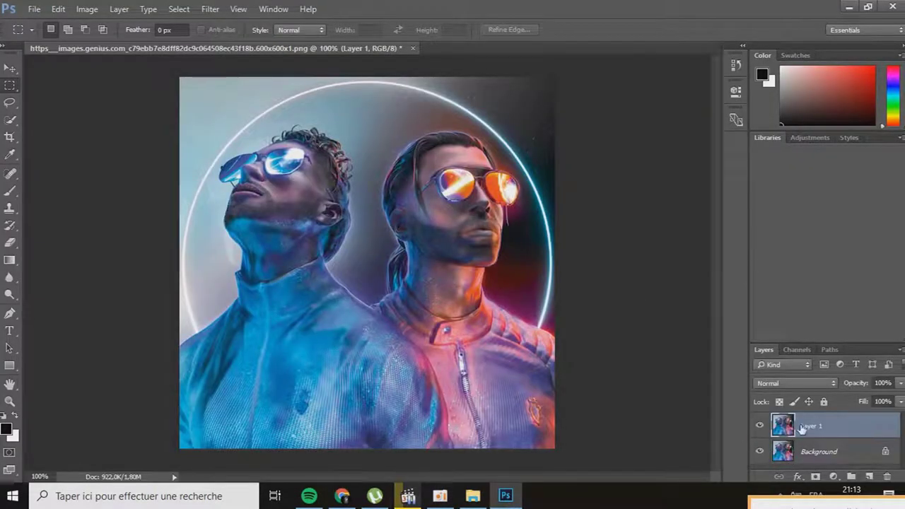
{"action": "left_click", "coordinate": [210, 9]}
{"action": "left_click", "coordinate": [237, 87]}
{"action": "left_click", "coordinate": [554, 35]}
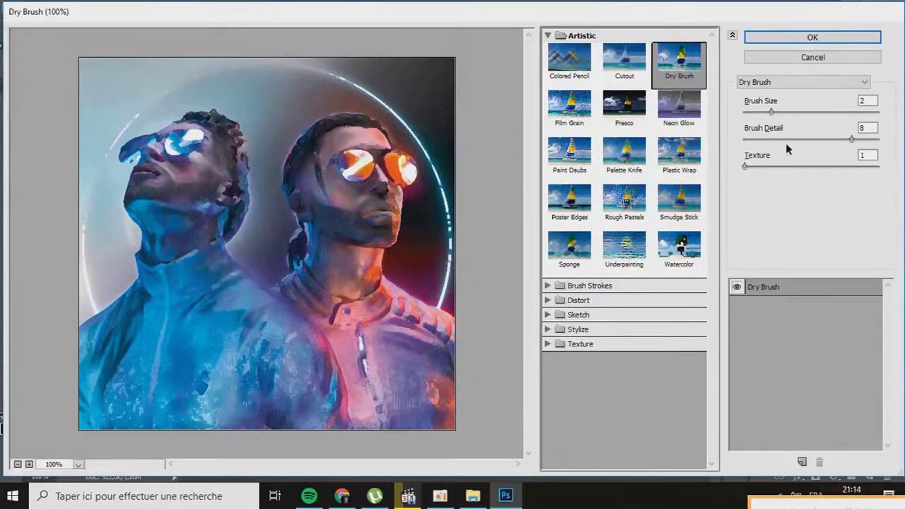
{"action": "key", "text": "Return"}
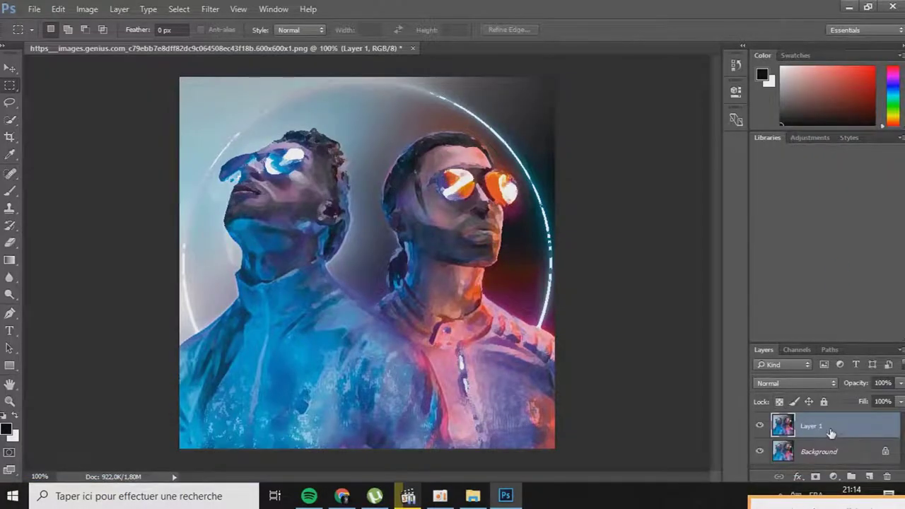
{"action": "left_click", "coordinate": [737, 65]}
{"action": "left_click", "coordinate": [645, 92]}
Convert Layer 1 to a Smart Object and apply Dry Brush as a smart filter.
{"action": "right_click", "coordinate": [811, 426]}
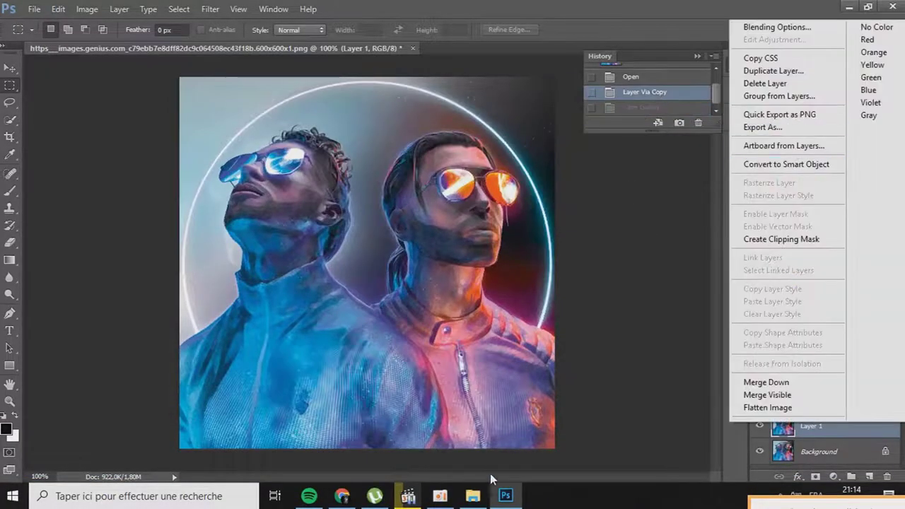
{"action": "left_click", "coordinate": [808, 162]}
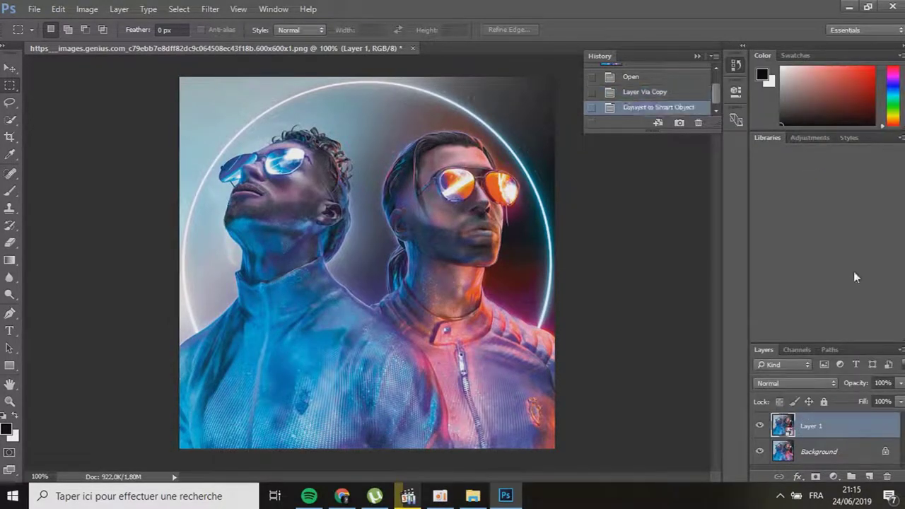
{"action": "left_click", "coordinate": [210, 10]}
{"action": "left_click", "coordinate": [230, 61]}
{"action": "left_click", "coordinate": [806, 36]}
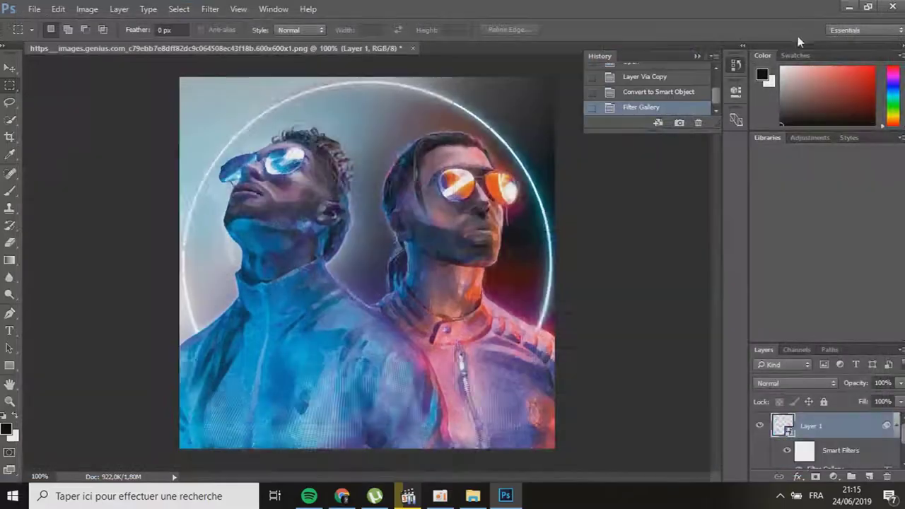
Add a Cutout filter from the Filter Gallery with Number of Levels set to 8.
{"action": "left_click", "coordinate": [210, 9]}
{"action": "left_click", "coordinate": [233, 102]}
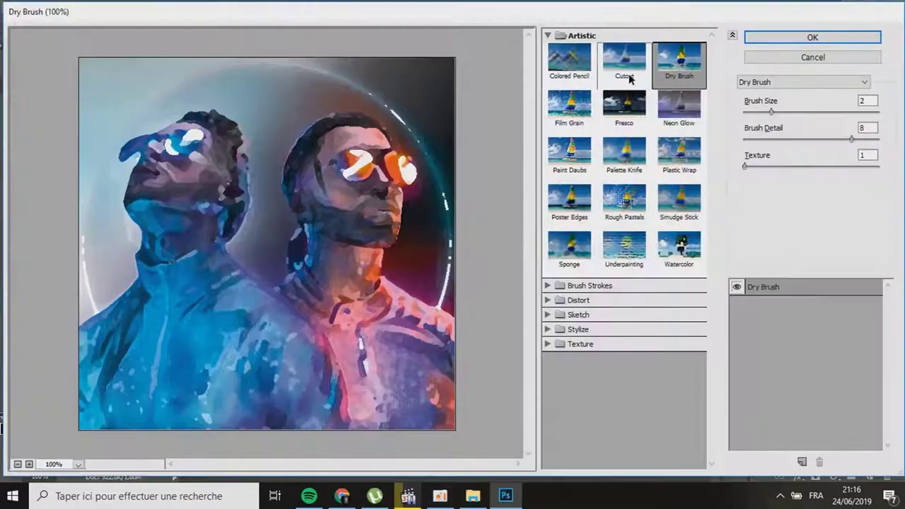
{"action": "left_click", "coordinate": [624, 61]}
{"action": "left_click_drag", "start_coordinate": [790, 112], "coordinate": [875, 111]}
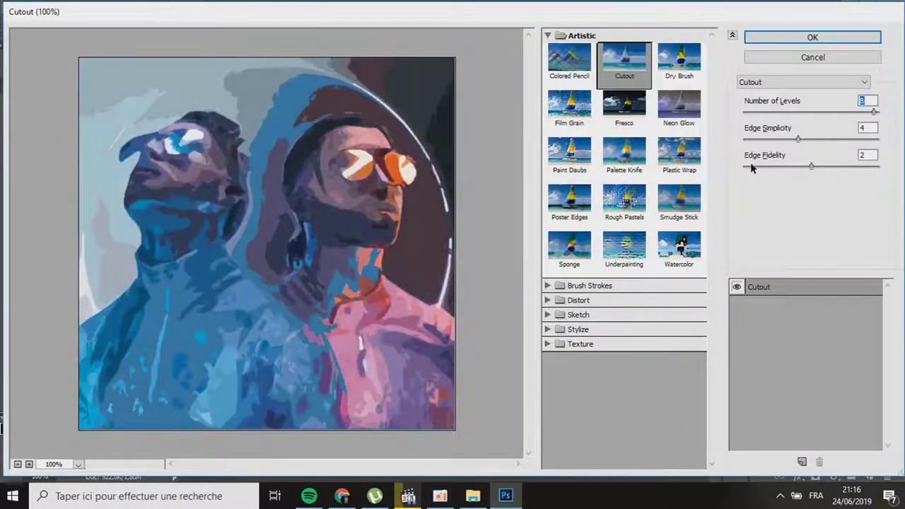
{"action": "left_click", "coordinate": [749, 41]}
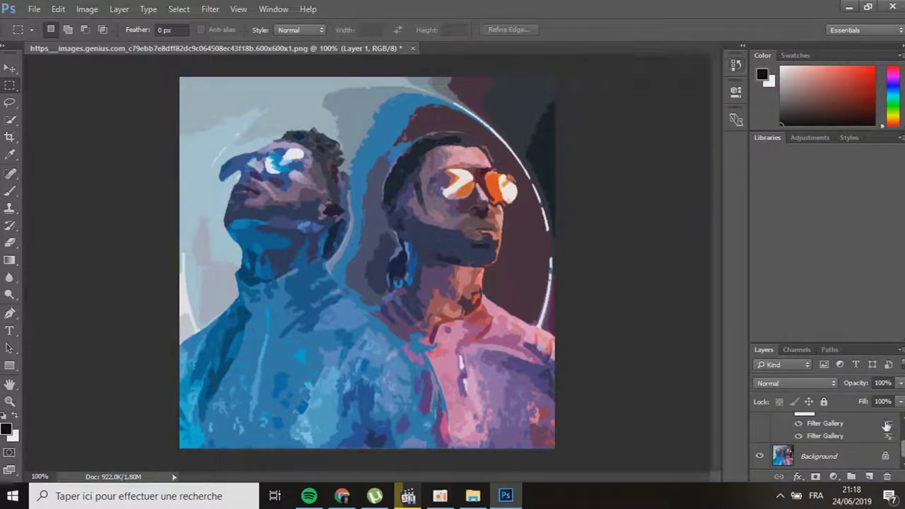
Set the Cutout smart filter's blending mode to Pin Light.
{"action": "right_click", "coordinate": [824, 424]}
{"action": "double_click", "coordinate": [821, 423]}
{"action": "left_click", "coordinate": [827, 57]}
{"action": "double_click", "coordinate": [887, 427]}
{"action": "left_click", "coordinate": [430, 114]}
{"action": "left_click", "coordinate": [404, 311]}
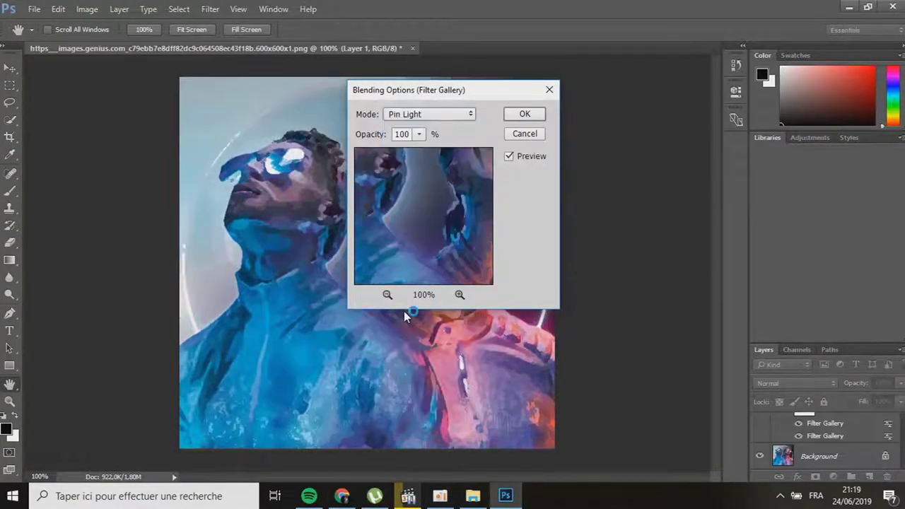
{"action": "left_click", "coordinate": [519, 114]}
Apply a Smart Blur with radius 5 and threshold 100.
{"action": "left_click", "coordinate": [210, 9]}
{"action": "mouse_move", "coordinate": [217, 155]}
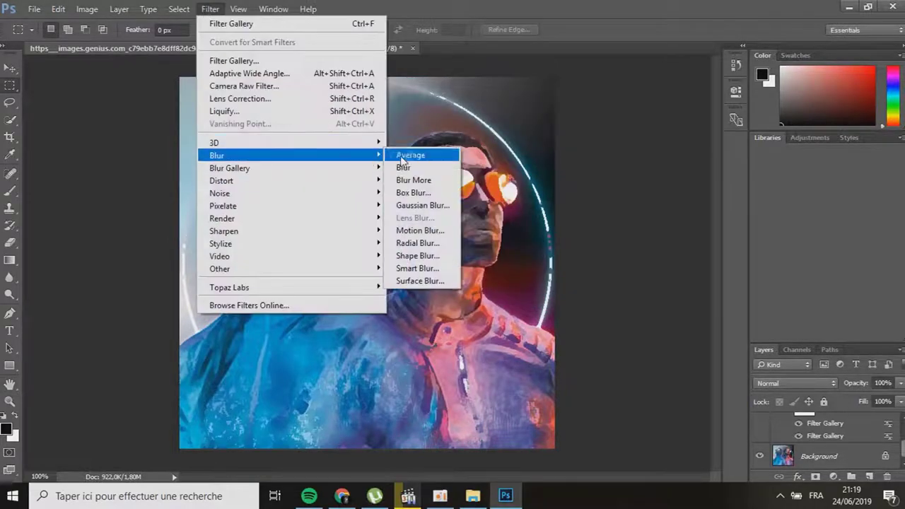
{"action": "left_click", "coordinate": [417, 268]}
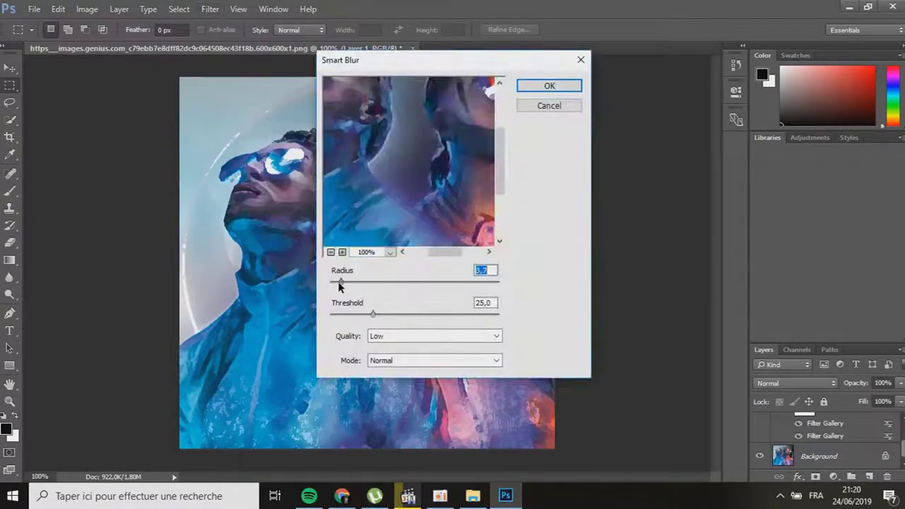
{"action": "left_click_drag", "start_coordinate": [338, 282], "coordinate": [337, 284]}
{"action": "type", "text": "5"}
{"action": "key", "text": "Tab"}
{"action": "type", "text": "100"}
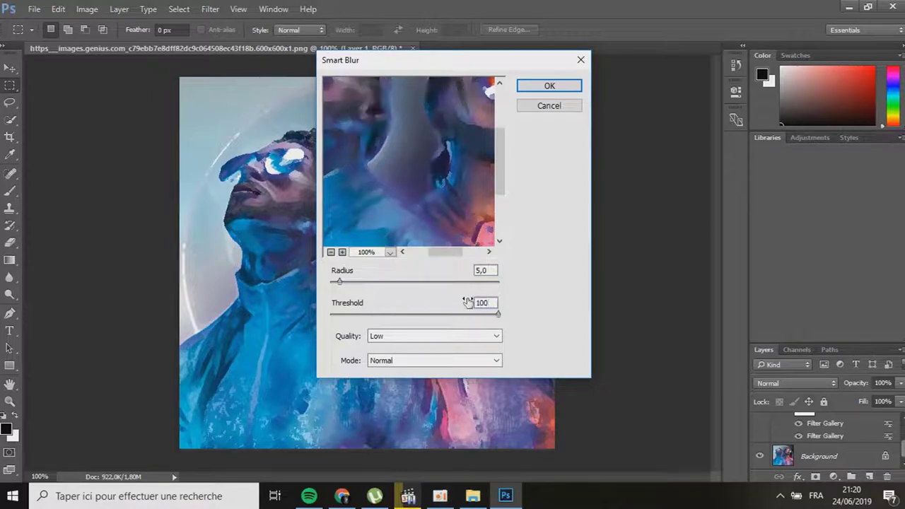
{"action": "left_click", "coordinate": [550, 85]}
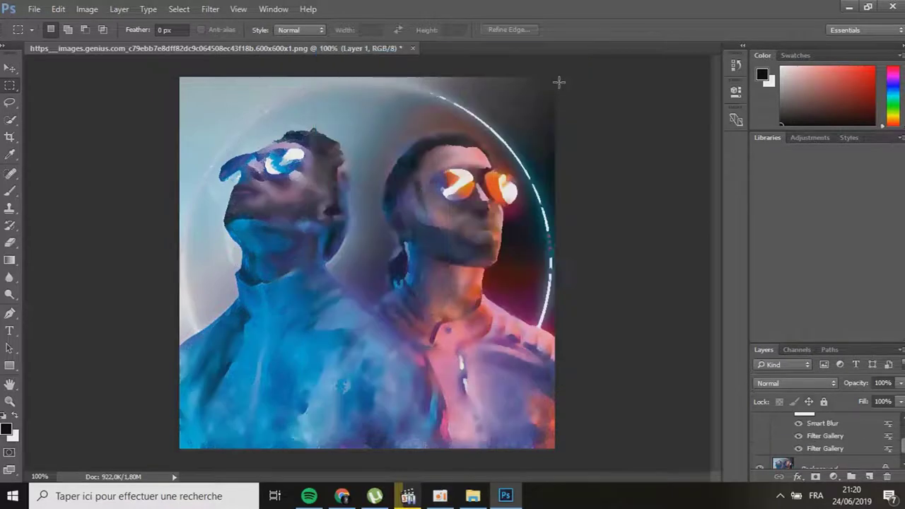
Blend the Smart Blur in Screen mode at 50% opacity.
{"action": "double_click", "coordinate": [889, 427]}
{"action": "left_click", "coordinate": [434, 113]}
{"action": "left_click", "coordinate": [455, 218]}
{"action": "left_click", "coordinate": [516, 115]}
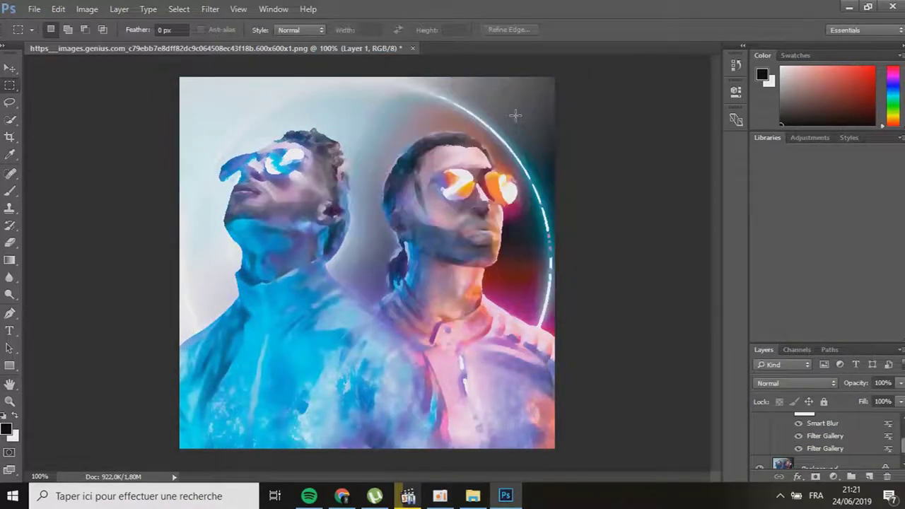
{"action": "double_click", "coordinate": [834, 425]}
{"action": "left_click", "coordinate": [582, 60]}
{"action": "double_click", "coordinate": [889, 424]}
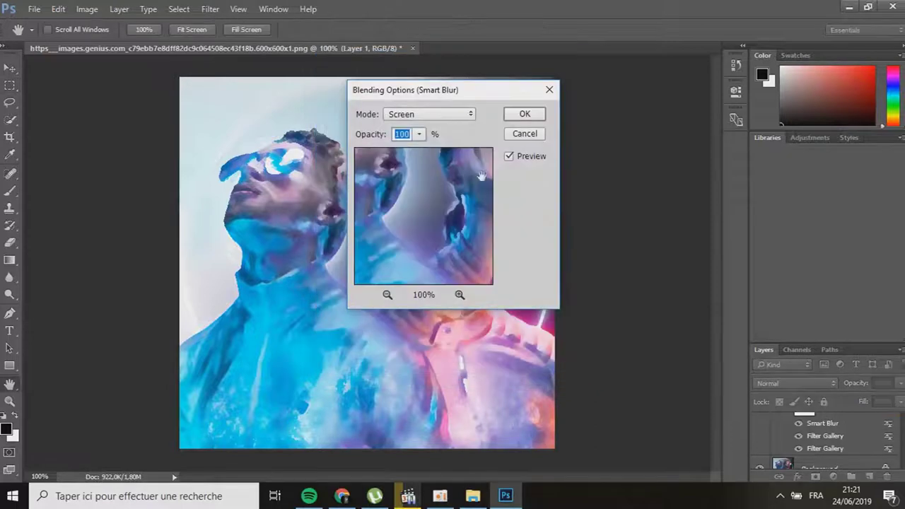
{"action": "type", "text": "50"}
{"action": "key", "text": "Return"}
Add a Find Edges filter and set its blending mode to Multiply.
{"action": "left_click", "coordinate": [210, 8]}
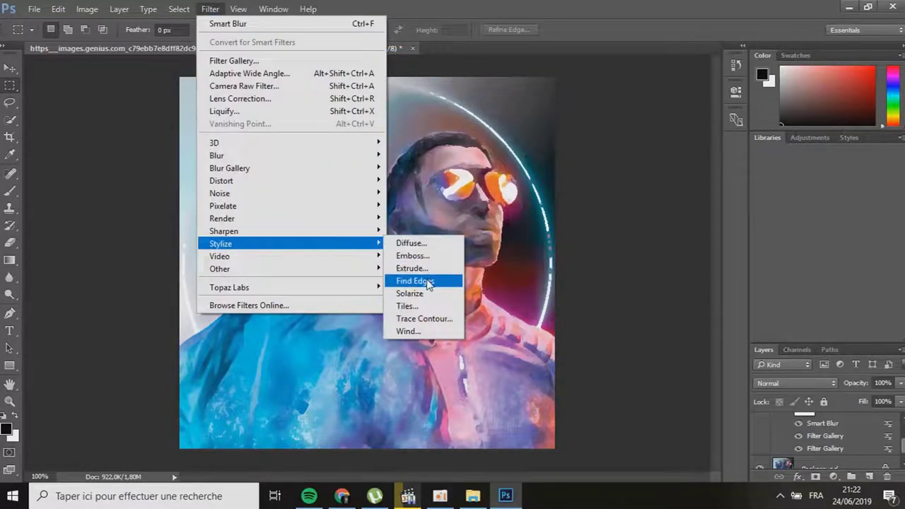
{"action": "left_click", "coordinate": [428, 281]}
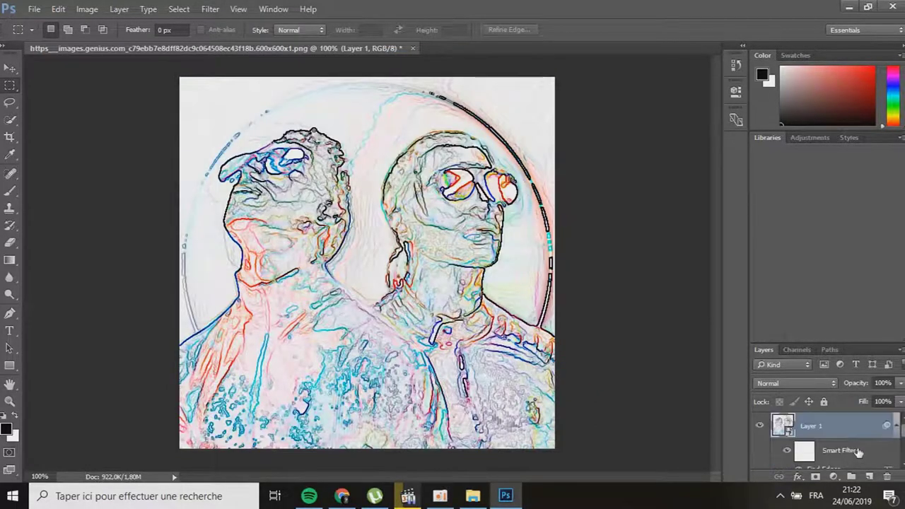
{"action": "scroll", "coordinate": [827, 439], "scroll_direction": "down", "scroll_amount": 2}
{"action": "double_click", "coordinate": [889, 454]}
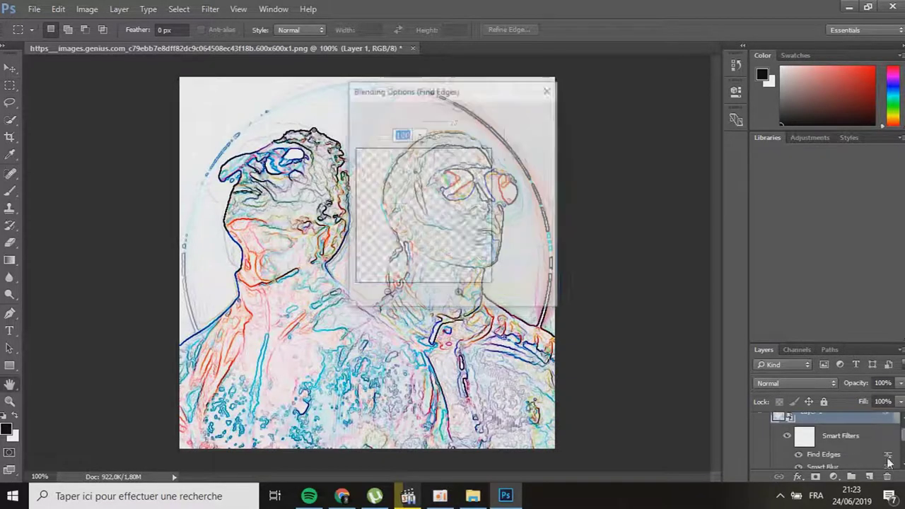
{"action": "left_click", "coordinate": [429, 114]}
{"action": "left_click", "coordinate": [417, 162]}
{"action": "left_click", "coordinate": [527, 115]}
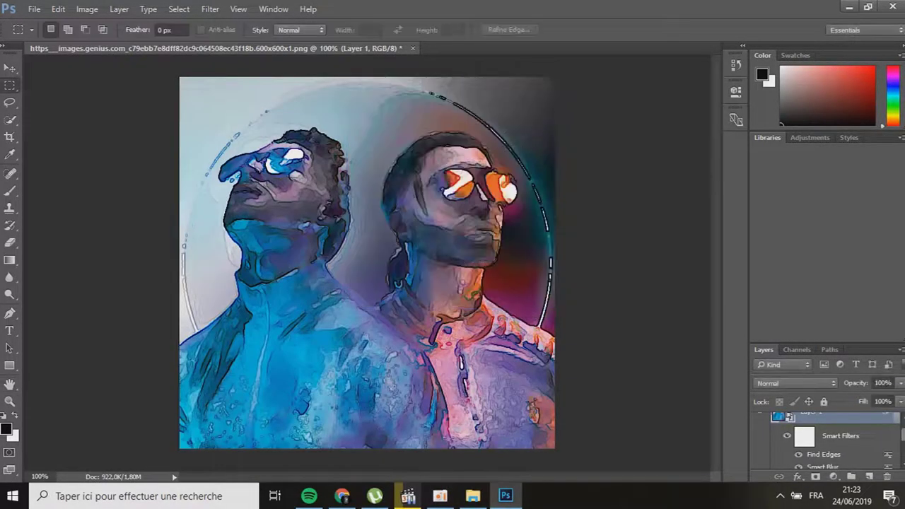
Enlarge the canvas on all sides with the Crop tool and nudge the portrait into place.
{"action": "left_click", "coordinate": [10, 137]}
{"action": "left_click_drag", "start_coordinate": [181, 263], "coordinate": [75, 263]}
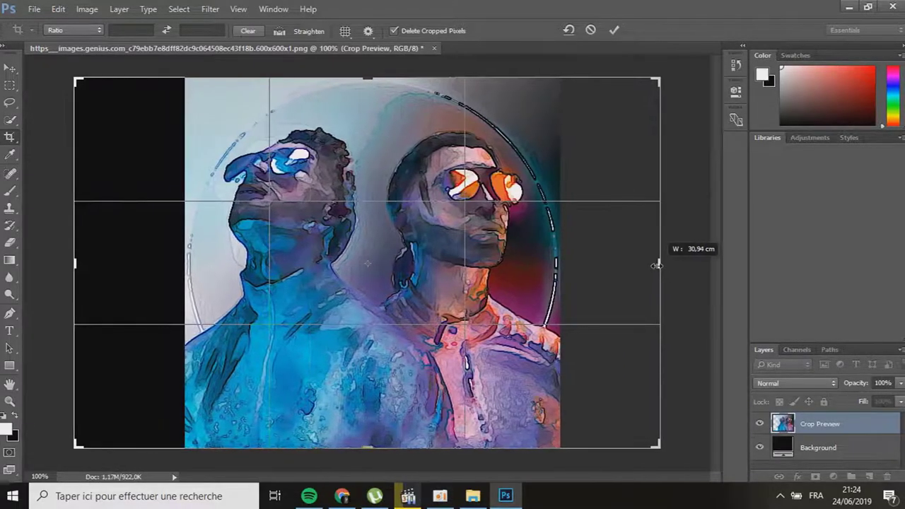
{"action": "left_click_drag", "start_coordinate": [242, 263], "coordinate": [222, 263]}
{"action": "left_click_drag", "start_coordinate": [367, 141], "coordinate": [367, 125]}
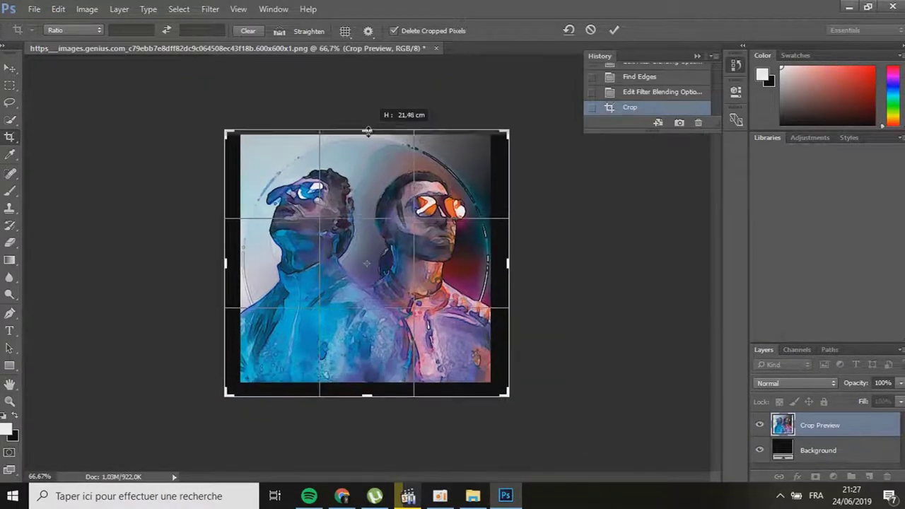
{"action": "left_click_drag", "start_coordinate": [367, 384], "coordinate": [367, 398]}
{"action": "left_click_drag", "start_coordinate": [367, 127], "coordinate": [367, 120]}
{"action": "left_click_drag", "start_coordinate": [367, 400], "coordinate": [374, 402]}
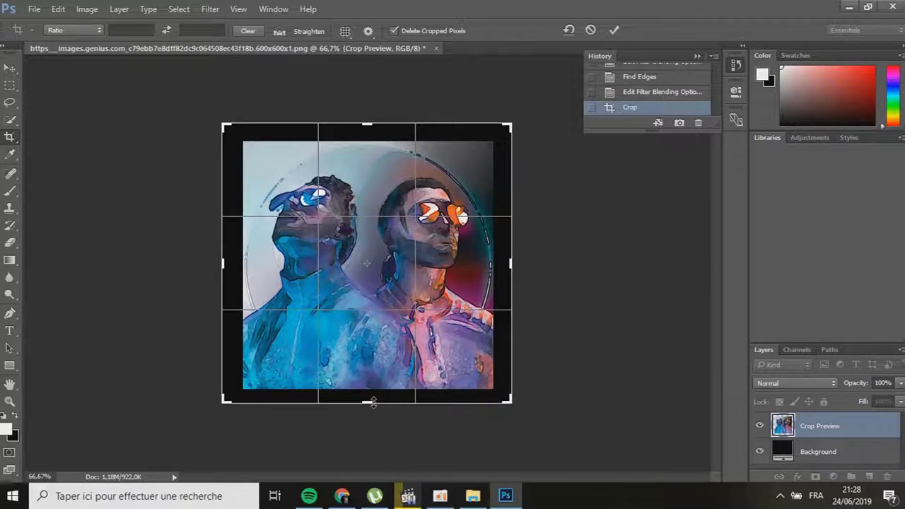
{"action": "key", "text": "Return"}
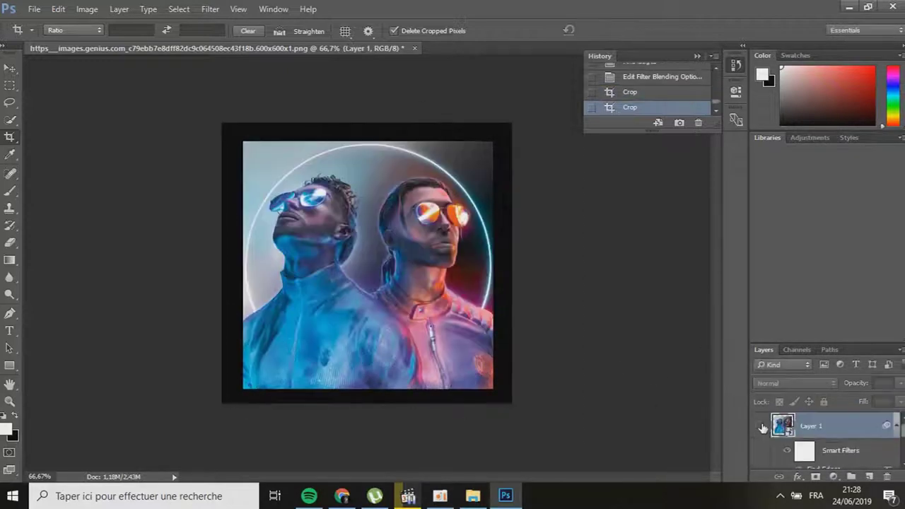
{"action": "key", "text": "v"}
{"action": "left_click_drag", "start_coordinate": [350, 284], "coordinate": [349, 281]}
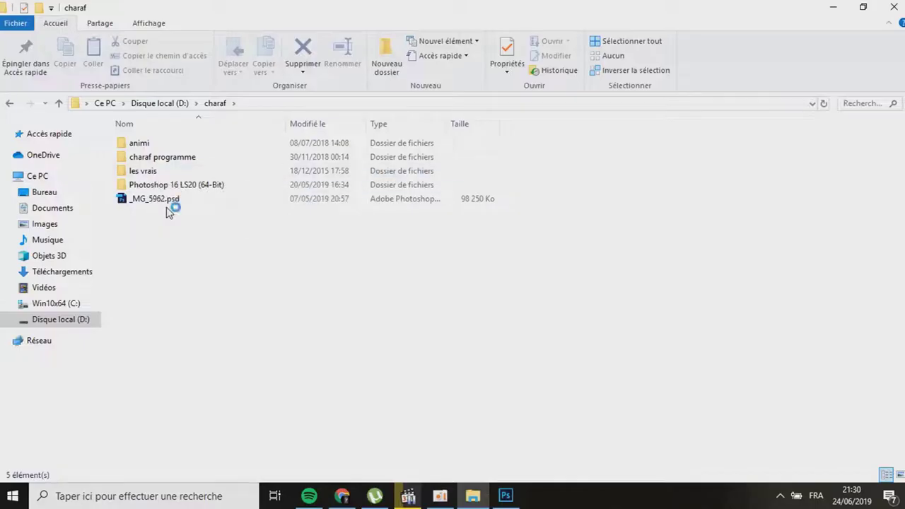
Place paper texture.jpg from the EFFECT folder and stretch it to fill the canvas.
{"action": "double_click", "coordinate": [162, 185]}
{"action": "double_click", "coordinate": [145, 171]}
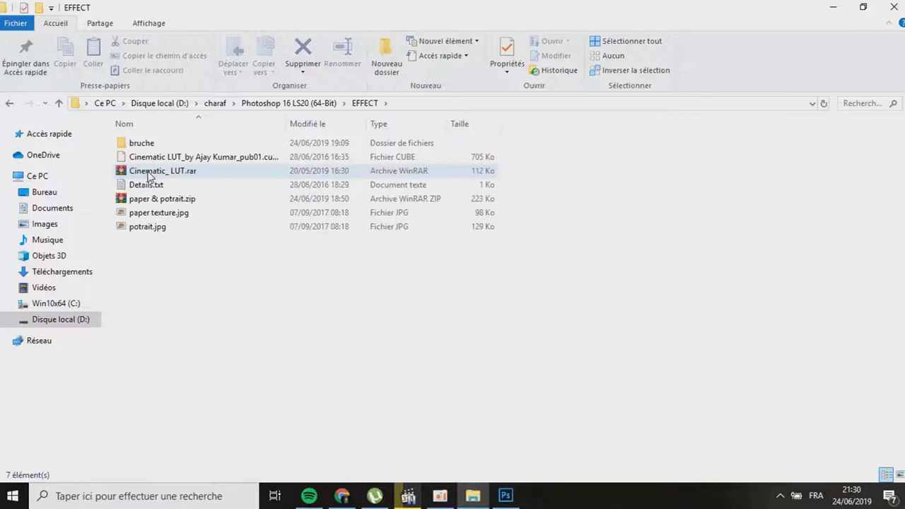
{"action": "left_click_drag", "start_coordinate": [151, 213], "coordinate": [161, 216]}
{"action": "left_click", "coordinate": [145, 227]}
{"action": "key", "text": "F2"}
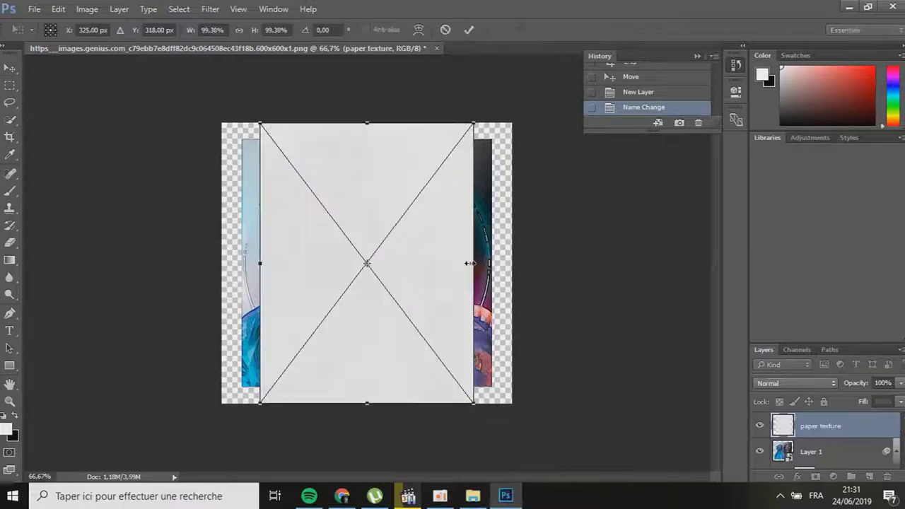
{"action": "left_click_drag", "start_coordinate": [469, 263], "coordinate": [512, 263]}
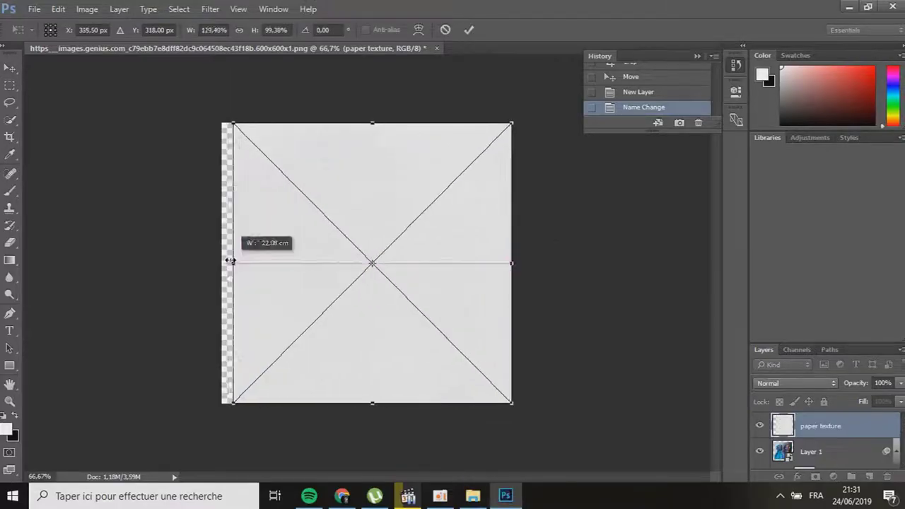
{"action": "left_click_drag", "start_coordinate": [260, 263], "coordinate": [222, 263]}
{"action": "left_click", "coordinate": [470, 30]}
Add a layer mask to the portrait layer Layer 1.
{"action": "left_click", "coordinate": [841, 452]}
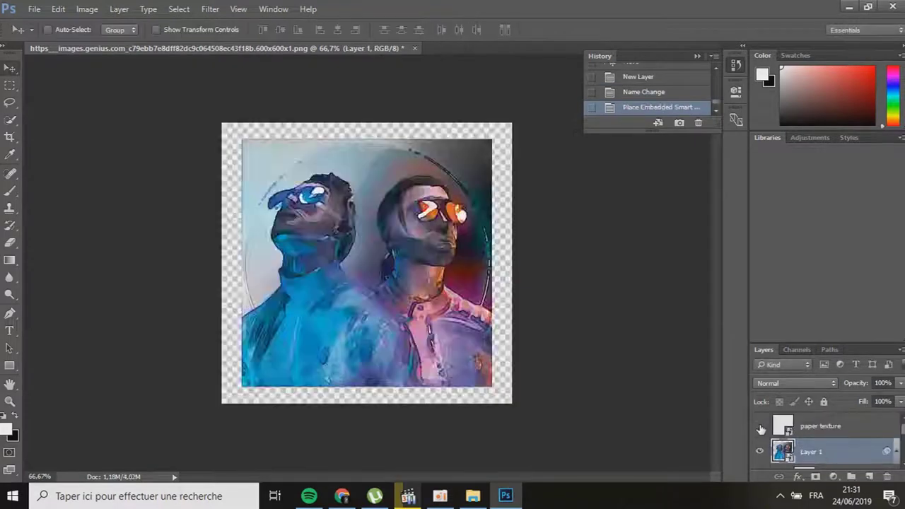
{"action": "left_click", "coordinate": [816, 476]}
{"action": "scroll", "coordinate": [816, 455], "scroll_direction": "down", "scroll_amount": 1}
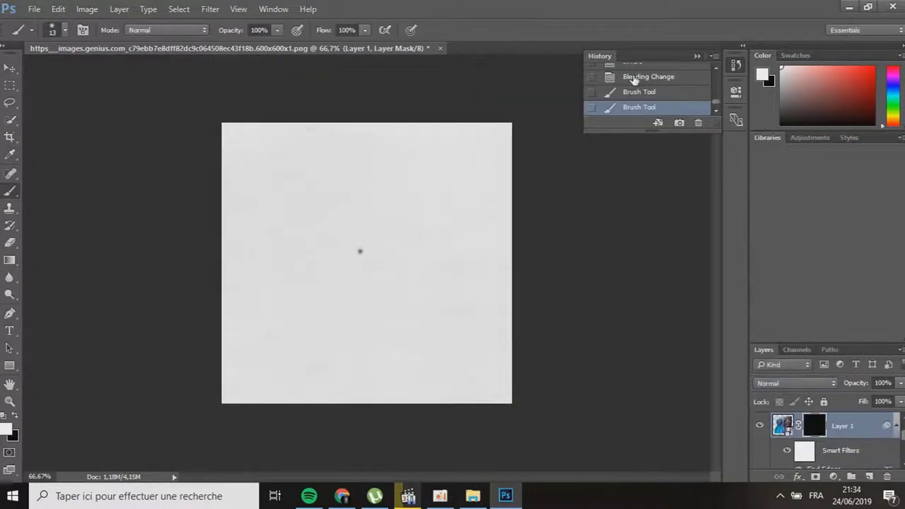
Undo the test strokes and load the Mubad - watercolor.abr brush set from the bruche folder.
{"action": "left_click", "coordinate": [634, 77]}
{"action": "right_click", "coordinate": [420, 217]}
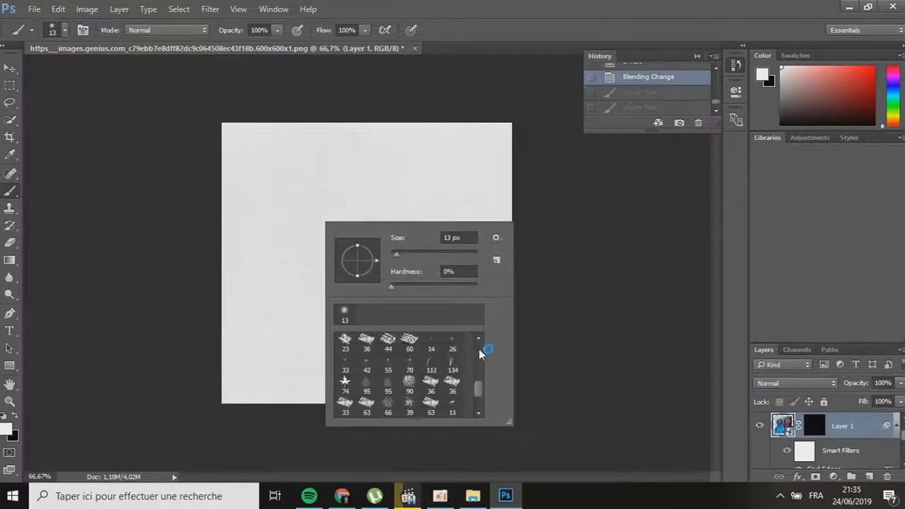
{"action": "scroll", "coordinate": [479, 349], "scroll_direction": "down", "scroll_amount": 2}
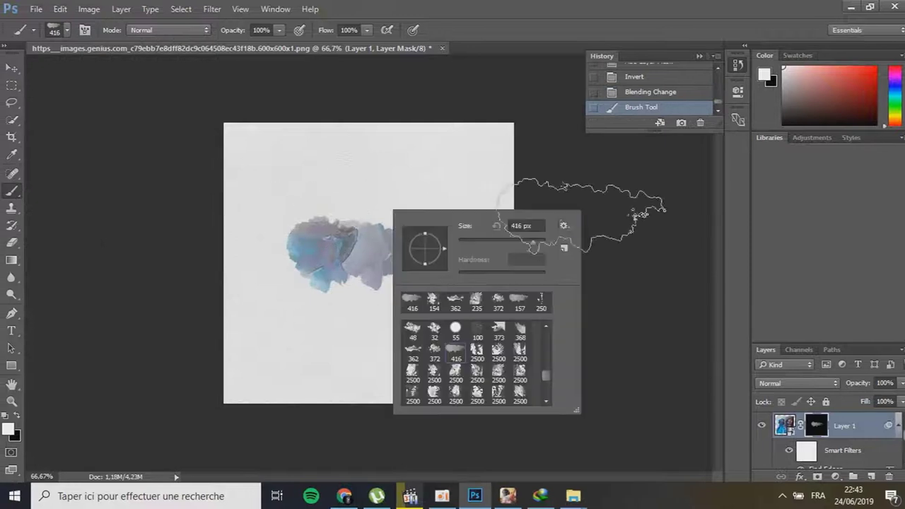
{"action": "left_click", "coordinate": [564, 226]}
{"action": "left_click", "coordinate": [615, 246]}
{"action": "left_click", "coordinate": [503, 173]}
{"action": "double_click", "coordinate": [556, 233]}
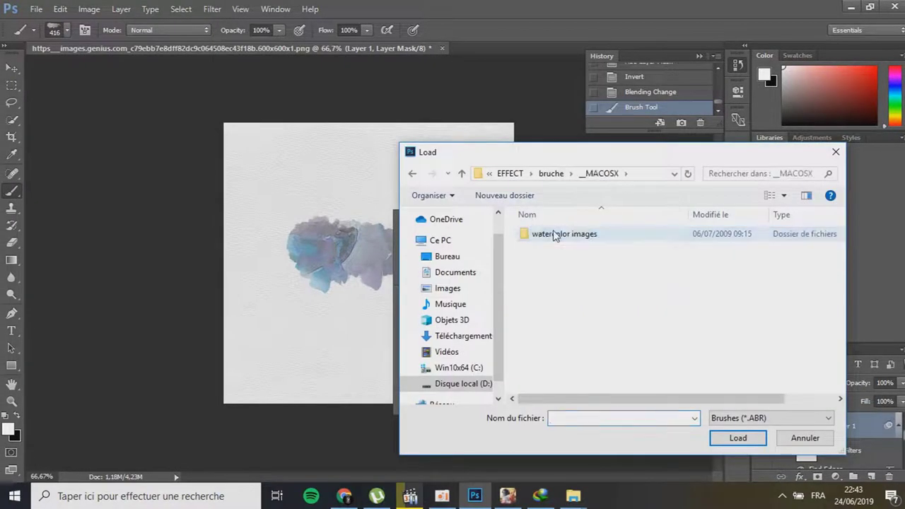
{"action": "double_click", "coordinate": [555, 235]}
{"action": "double_click", "coordinate": [412, 173]}
{"action": "double_click", "coordinate": [555, 281]}
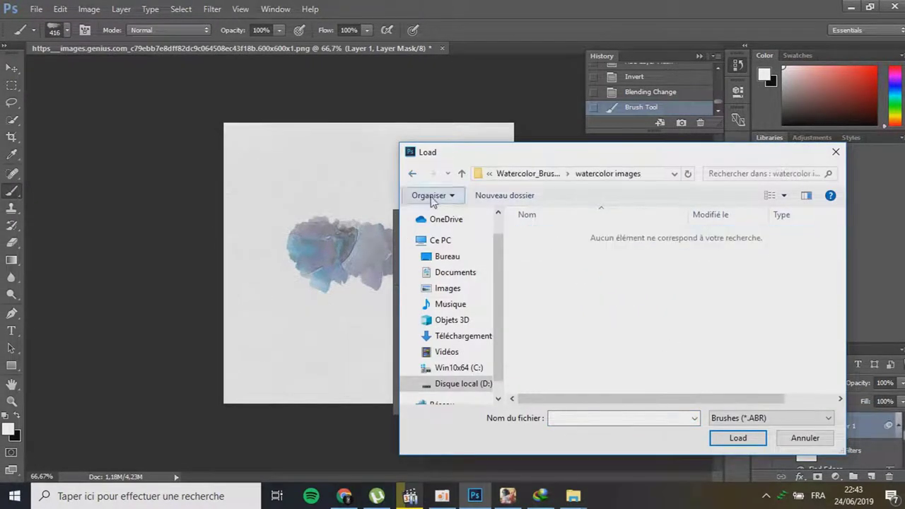
{"action": "left_click", "coordinate": [461, 173]}
{"action": "left_click", "coordinate": [574, 145]}
{"action": "left_click", "coordinate": [738, 438]}
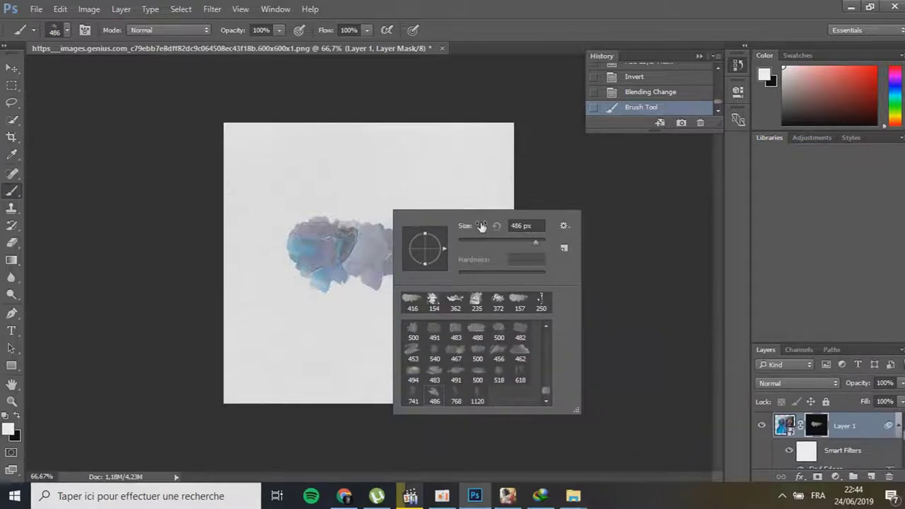
{"action": "left_click", "coordinate": [575, 306]}
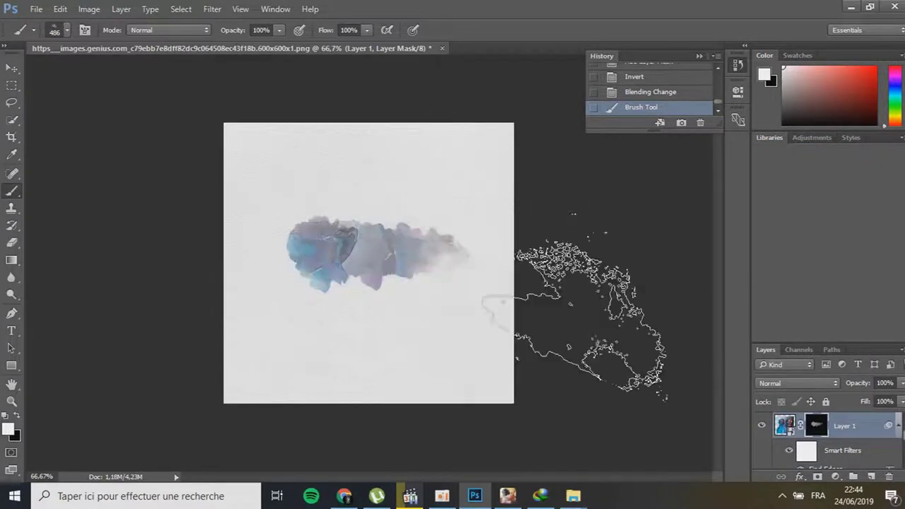
Paint watercolor strokes over the figures using brushes sized 108, 167, 456 and 500 px.
{"action": "left_click", "coordinate": [629, 96]}
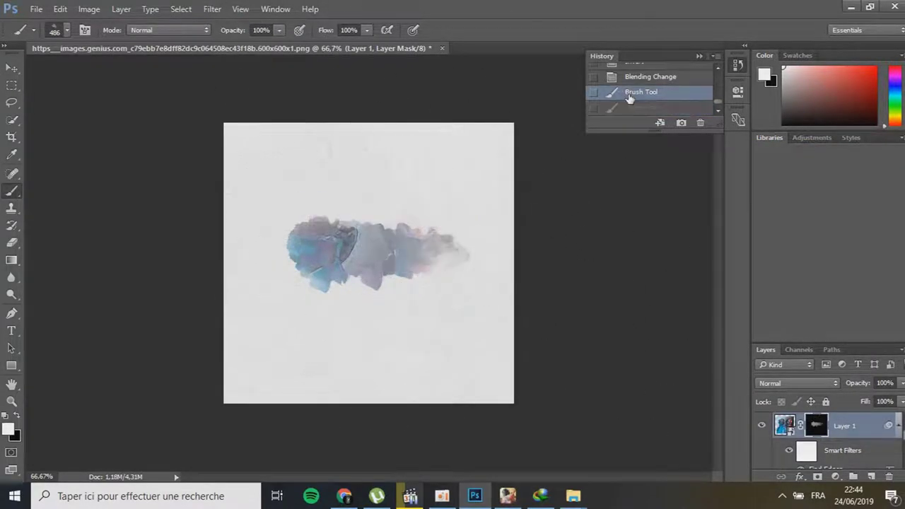
{"action": "left_click", "coordinate": [55, 30]}
{"action": "left_click", "coordinate": [353, 205]}
{"action": "left_click", "coordinate": [55, 29]}
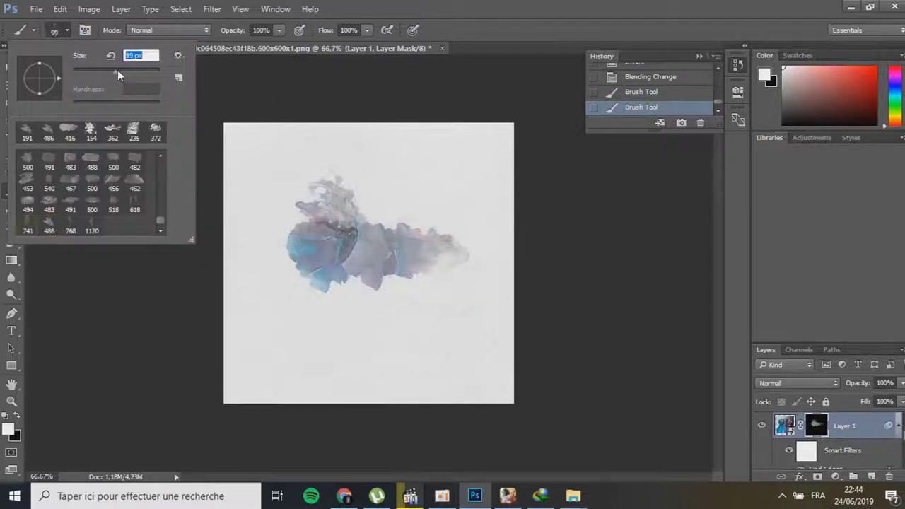
{"action": "left_click", "coordinate": [284, 219]}
{"action": "left_click_drag", "start_coordinate": [160, 69], "coordinate": [83, 69]}
{"action": "left_click", "coordinate": [68, 35]}
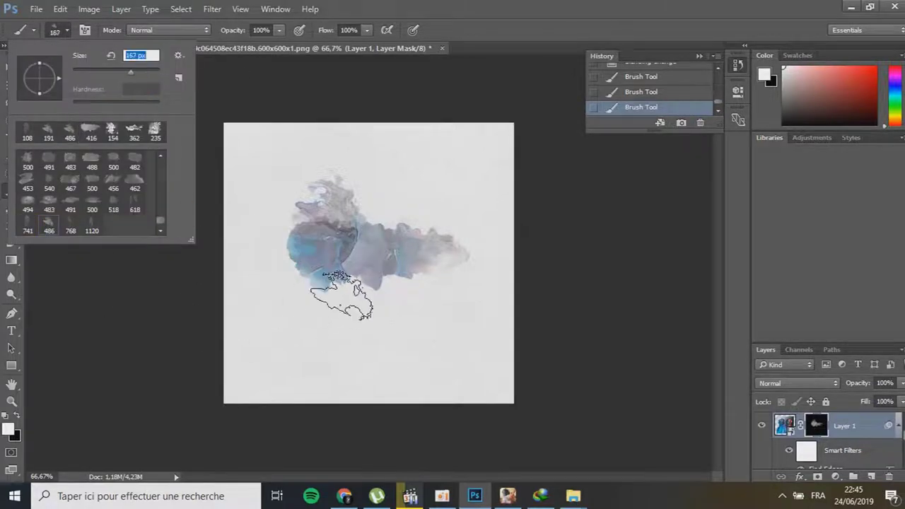
{"action": "left_click", "coordinate": [442, 224]}
{"action": "left_click", "coordinate": [68, 33]}
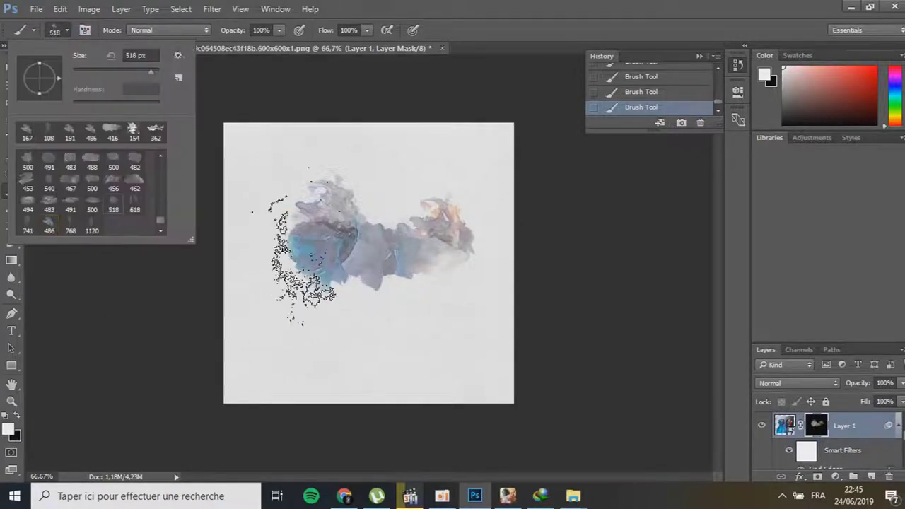
{"action": "left_click_drag", "start_coordinate": [299, 246], "coordinate": [347, 368]}
{"action": "left_click", "coordinate": [68, 30]}
{"action": "left_click", "coordinate": [113, 180]}
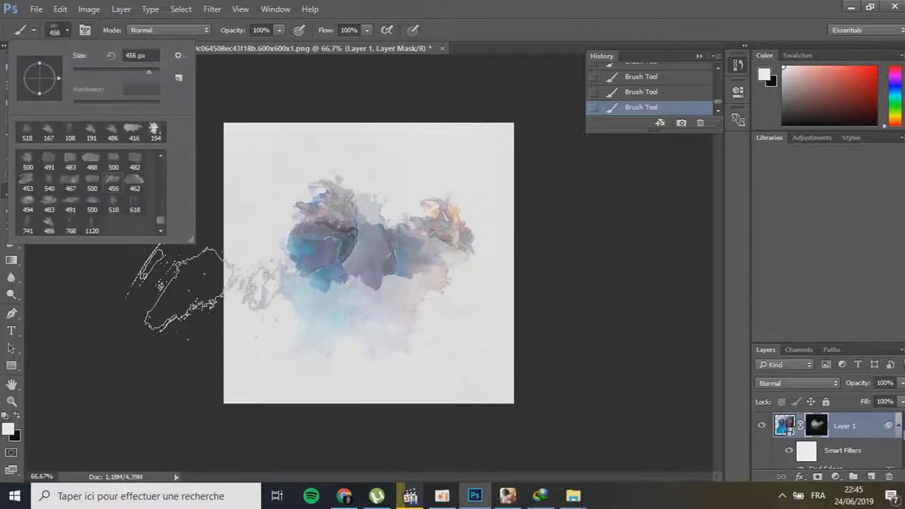
{"action": "left_click", "coordinate": [205, 287]}
{"action": "key", "text": "ctrl+z"}
{"action": "left_click", "coordinate": [71, 28]}
{"action": "double_click", "coordinate": [113, 160]}
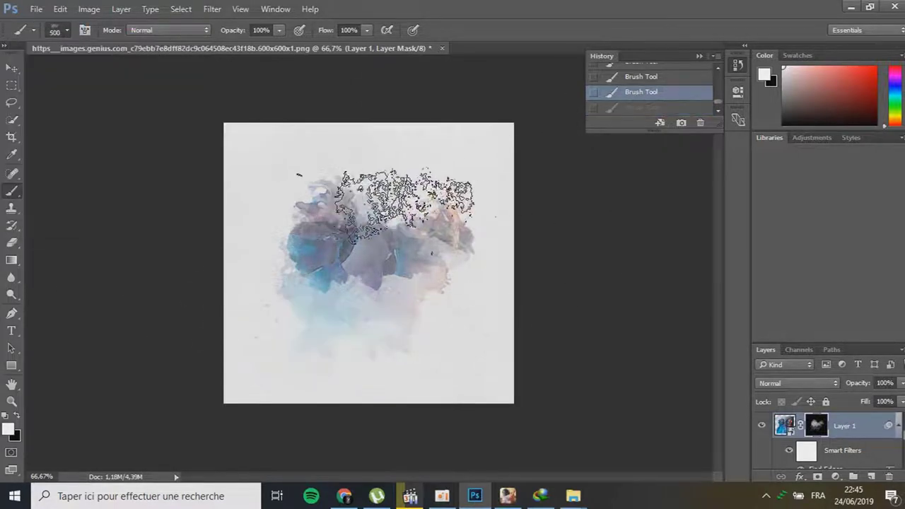
{"action": "left_click_drag", "start_coordinate": [405, 201], "coordinate": [401, 347]}
Reveal more of the lower canvas and left figure with 467, 540, 235, 453, 136 and 297 px brushes.
{"action": "left_click", "coordinate": [68, 30]}
{"action": "double_click", "coordinate": [81, 177]}
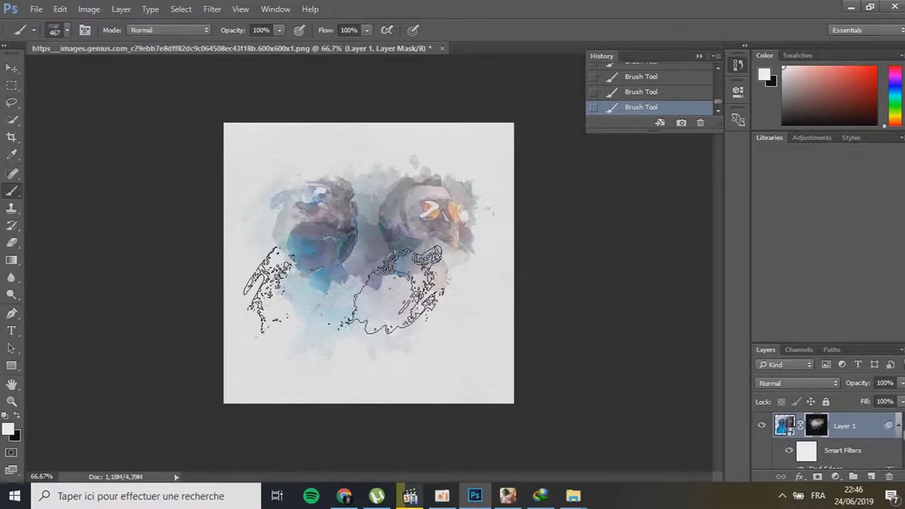
{"action": "left_click", "coordinate": [68, 30]}
{"action": "double_click", "coordinate": [61, 182]}
{"action": "left_click", "coordinate": [410, 339]}
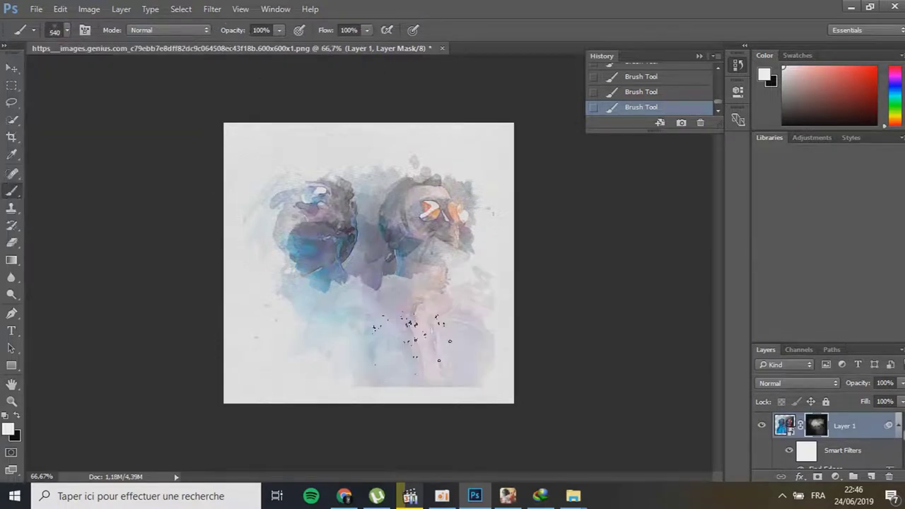
{"action": "left_click", "coordinate": [411, 338]}
{"action": "left_click", "coordinate": [68, 30]}
{"action": "left_click_drag", "start_coordinate": [170, 69], "coordinate": [130, 73]}
{"action": "key", "text": "Return"}
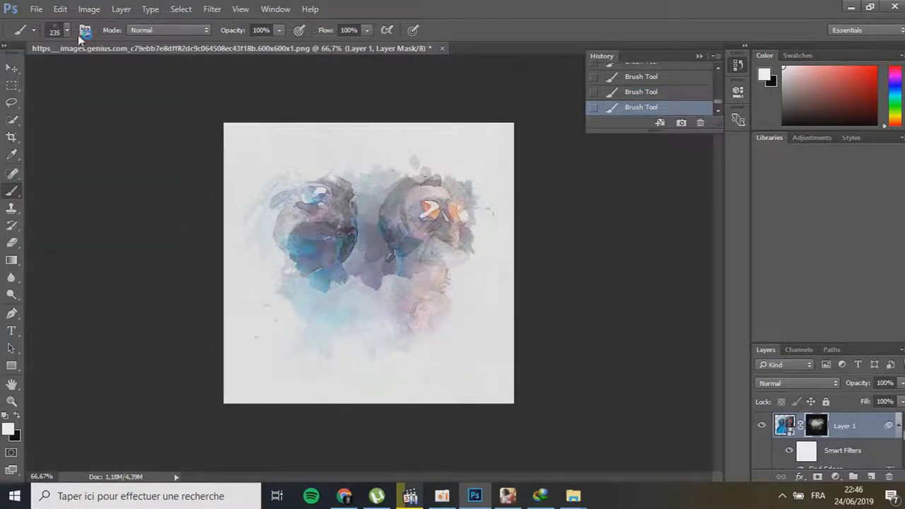
{"action": "left_click", "coordinate": [68, 31]}
{"action": "left_click", "coordinate": [27, 180]}
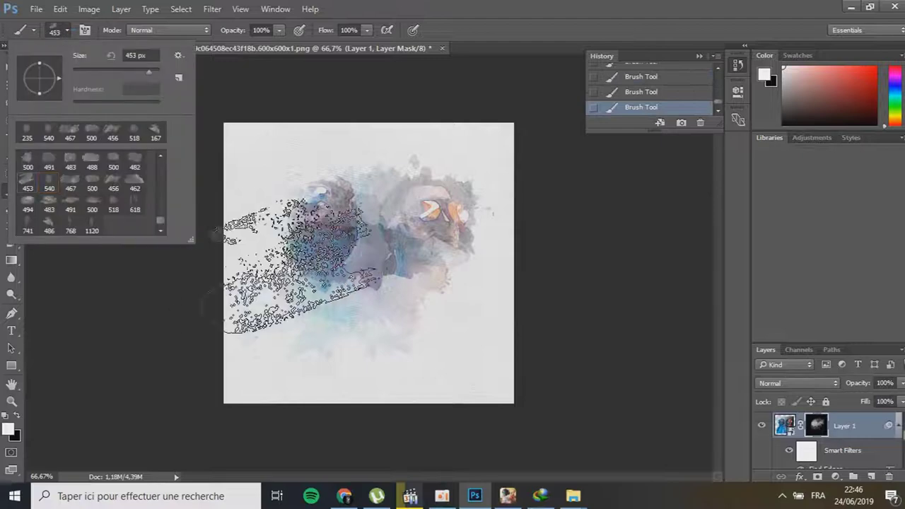
{"action": "left_click", "coordinate": [301, 269]}
{"action": "left_click", "coordinate": [68, 31]}
{"action": "left_click", "coordinate": [432, 304]}
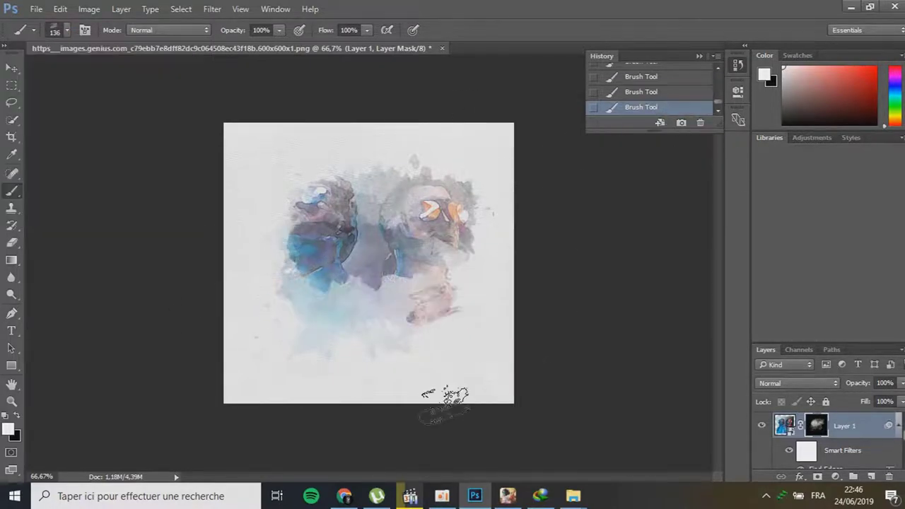
{"action": "left_click", "coordinate": [68, 31]}
{"action": "left_click", "coordinate": [332, 227]}
{"action": "left_click", "coordinate": [67, 31]}
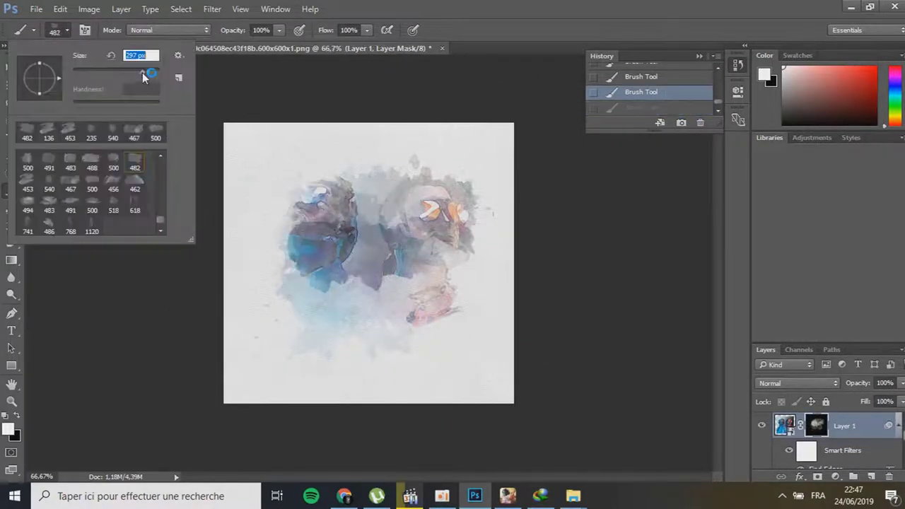
{"action": "type", "text": "297"}
{"action": "key", "text": "Return"}
Refine the bottom of the figures with 164, 488 and 250 px brushes, undoing and restoring strokes.
{"action": "left_click", "coordinate": [68, 31]}
{"action": "left_click", "coordinate": [318, 212]}
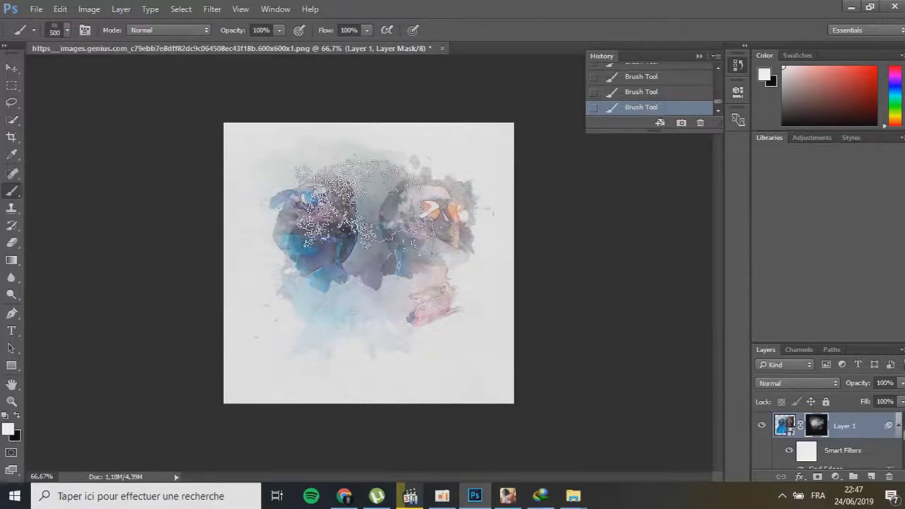
{"action": "left_click", "coordinate": [68, 30]}
{"action": "type", "text": "164"}
{"action": "key", "text": "Return"}
{"action": "left_click", "coordinate": [68, 30]}
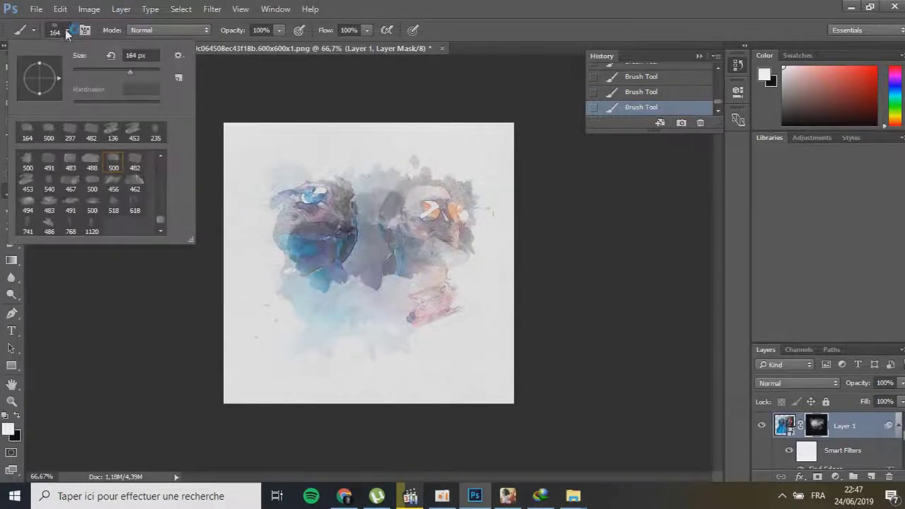
{"action": "type", "text": "488"}
{"action": "left_click", "coordinate": [403, 315]}
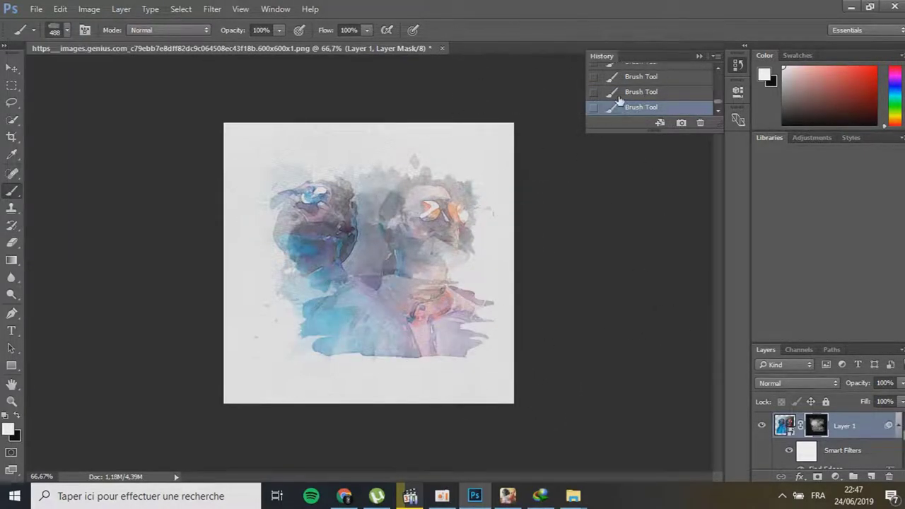
{"action": "left_click", "coordinate": [396, 314]}
{"action": "left_click", "coordinate": [407, 295]}
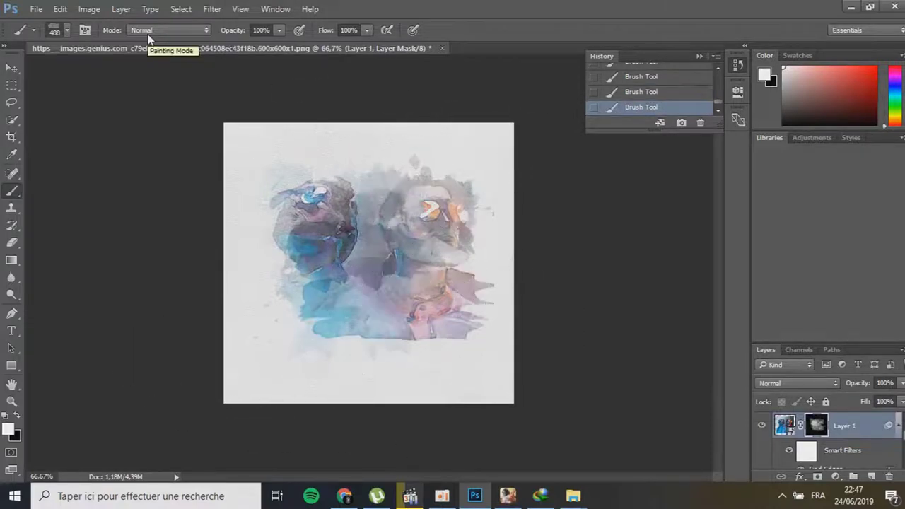
{"action": "key", "text": "ctrl+z"}
{"action": "left_click", "coordinate": [67, 30]}
{"action": "type", "text": "250"}
{"action": "left_click", "coordinate": [252, 234]}
{"action": "key", "text": "ctrl+z"}
{"action": "left_click", "coordinate": [67, 31]}
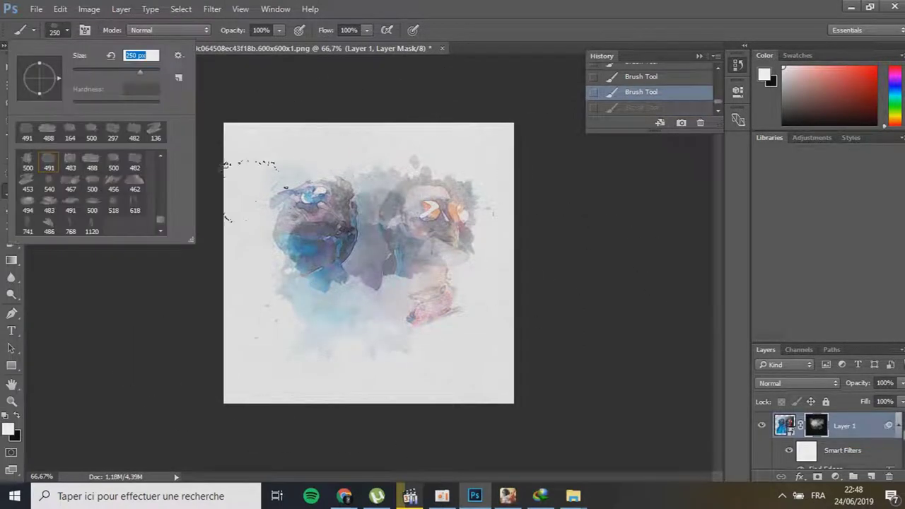
{"action": "key", "text": "Return"}
{"action": "key", "text": "ctrl+z"}
Undo and redo the mask stroke on the lower-left figure using the 198 px watercolor brush.
{"action": "left_click", "coordinate": [67, 31]}
{"action": "key", "text": "Return"}
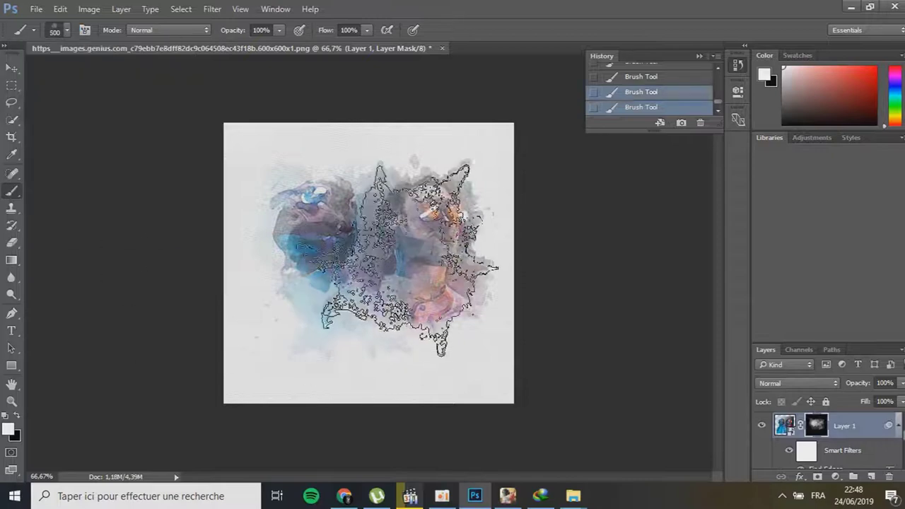
{"action": "key", "text": "ctrl+z"}
{"action": "left_click", "coordinate": [67, 31]}
{"action": "key", "text": "Return"}
{"action": "key", "text": "ctrl+z"}
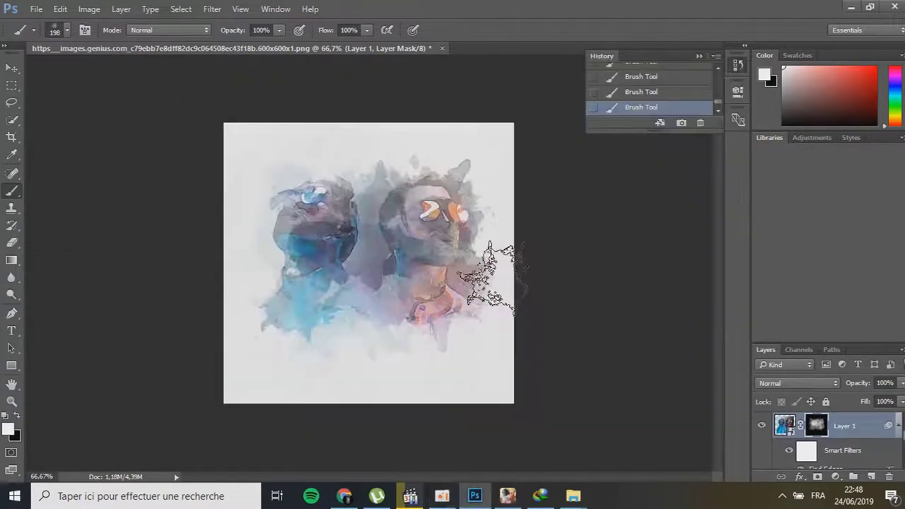
Try 482 and 160 px brush sizes, then paint the figures' lower part at 500 px.
{"action": "left_click", "coordinate": [67, 30]}
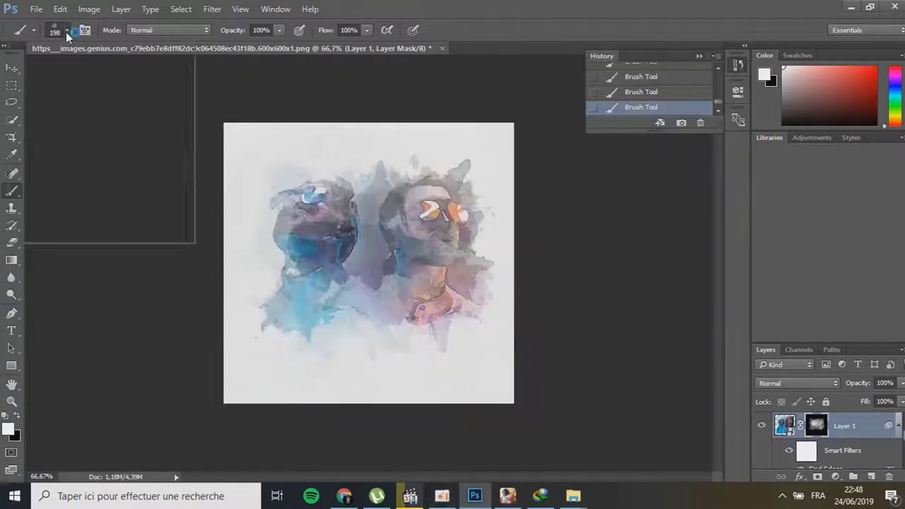
{"action": "type", "text": "482"}
{"action": "key", "text": "Return"}
{"action": "left_click", "coordinate": [67, 30]}
{"action": "type", "text": "160"}
{"action": "key", "text": "Return"}
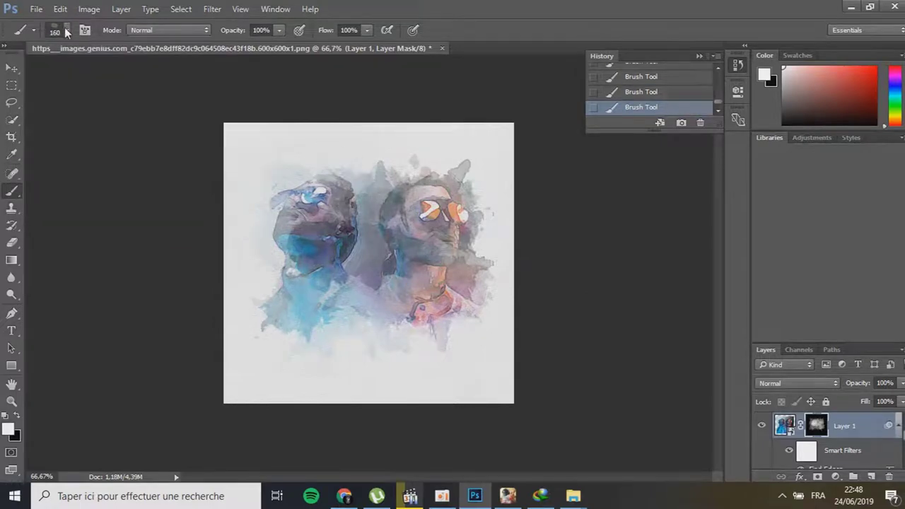
{"action": "left_click", "coordinate": [67, 31]}
{"action": "type", "text": "500"}
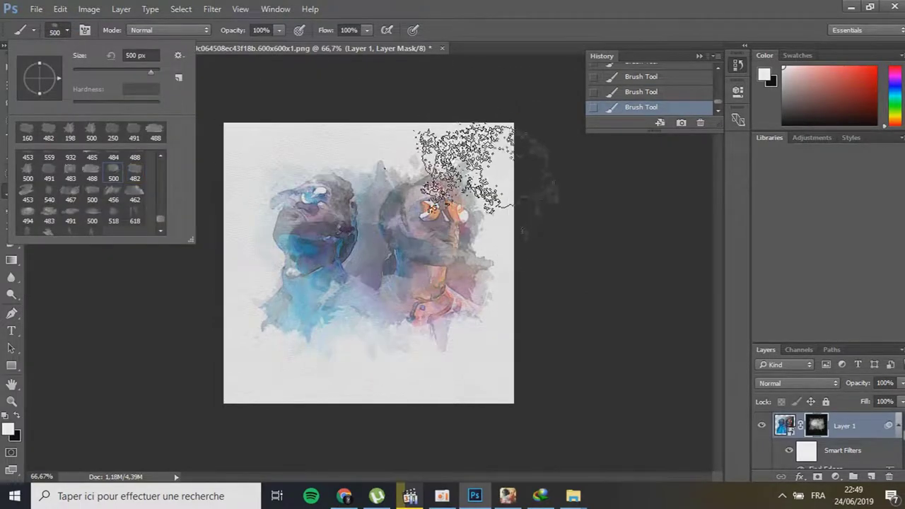
{"action": "key", "text": "Return"}
{"action": "left_click_drag", "start_coordinate": [333, 329], "coordinate": [425, 347]}
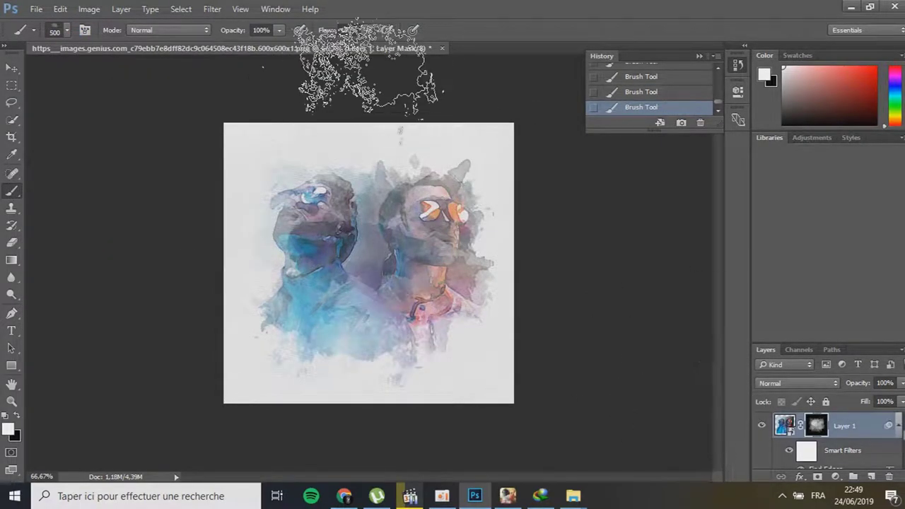
Try the 491 and 500 px watercolor presets, then paint over the heads at 92 px.
{"action": "left_click", "coordinate": [67, 30]}
{"action": "double_click", "coordinate": [50, 174]}
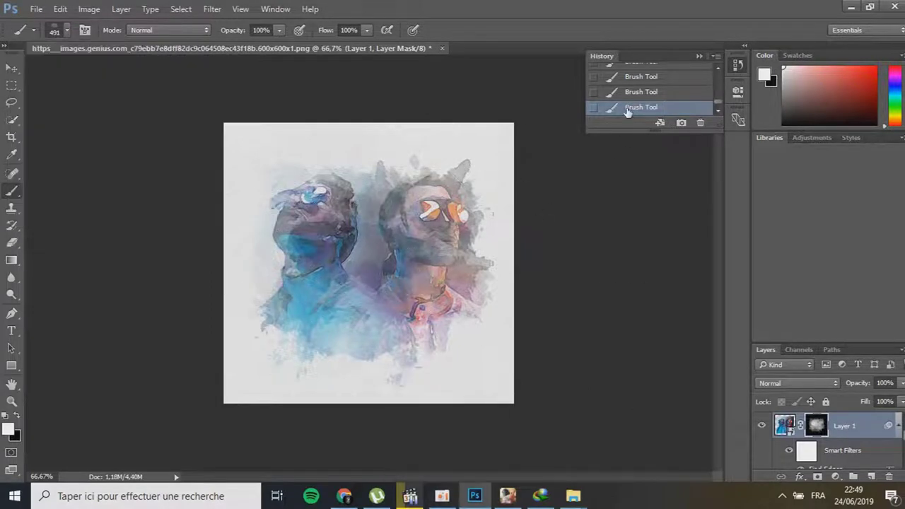
{"action": "left_click", "coordinate": [67, 30]}
{"action": "left_click", "coordinate": [415, 373]}
{"action": "left_click", "coordinate": [67, 30]}
{"action": "left_click", "coordinate": [27, 169]}
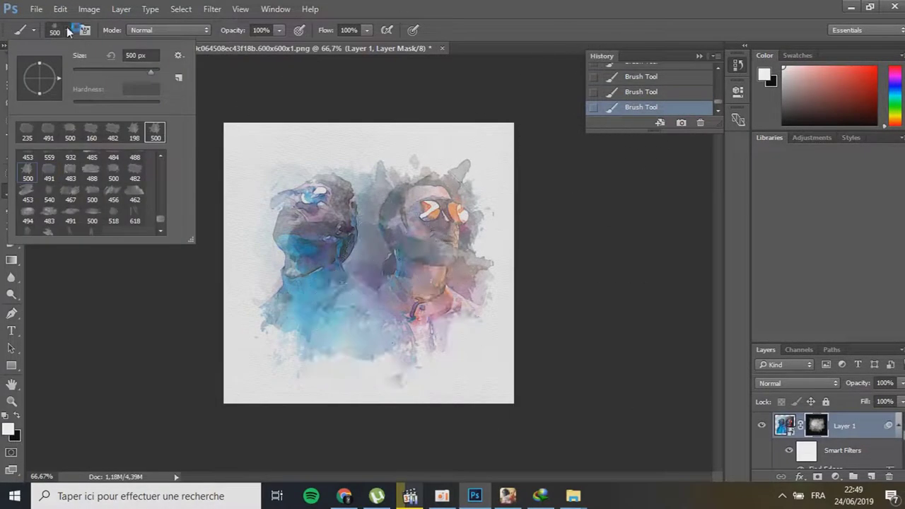
{"action": "key", "text": "Return"}
{"action": "left_click_drag", "start_coordinate": [418, 349], "coordinate": [467, 346]}
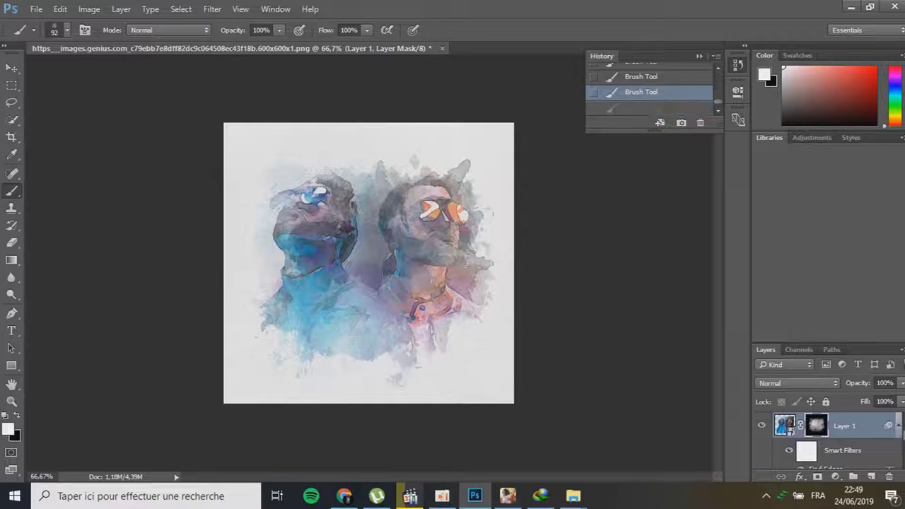
Resize the brush through 482 and 500 px, settling on a 157 px brush.
{"action": "left_click", "coordinate": [68, 30]}
{"action": "left_click_drag", "start_coordinate": [42, 71], "coordinate": [92, 70]}
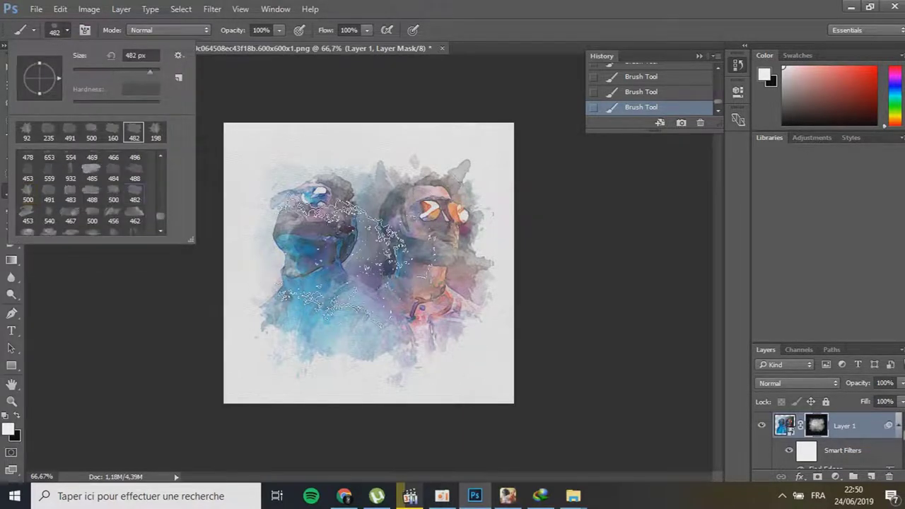
{"action": "key", "text": "Return"}
{"action": "left_click", "coordinate": [67, 31]}
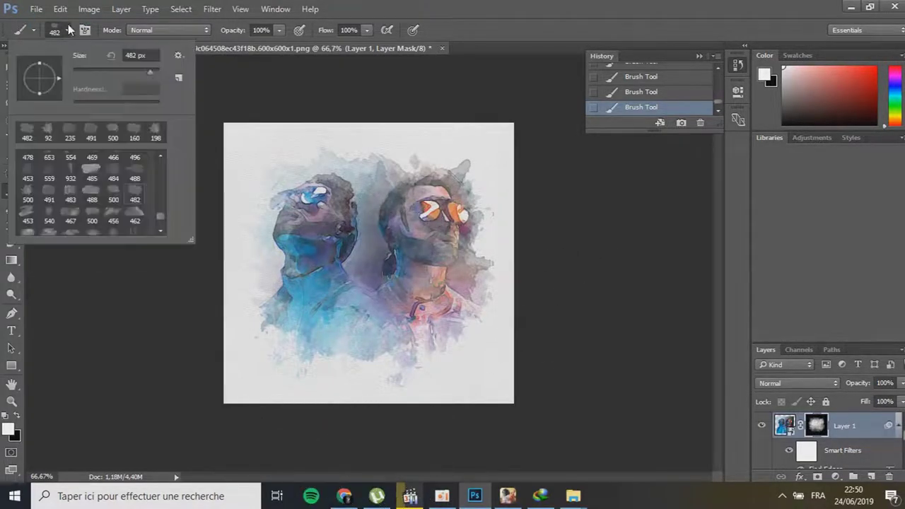
{"action": "type", "text": "500"}
{"action": "key", "text": "Return"}
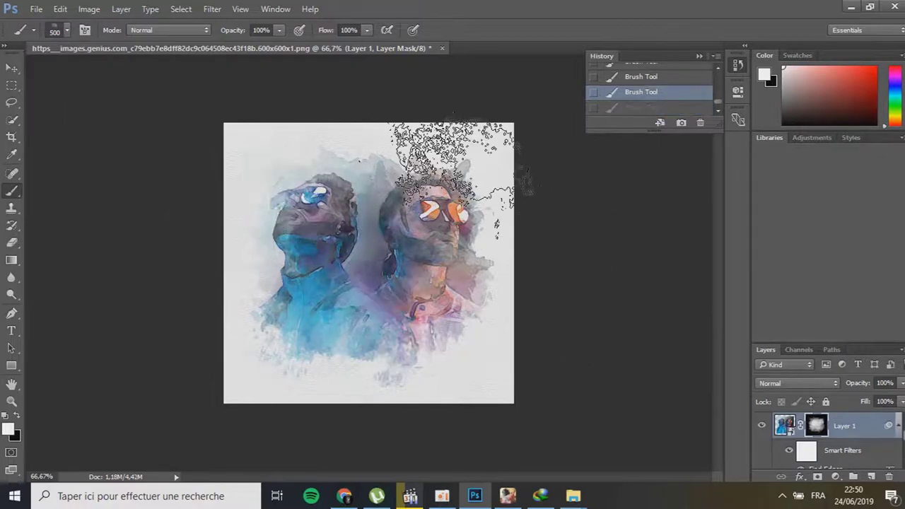
{"action": "left_click", "coordinate": [67, 30]}
{"action": "left_click_drag", "start_coordinate": [85, 71], "coordinate": [53, 71]}
{"action": "key", "text": "Return"}
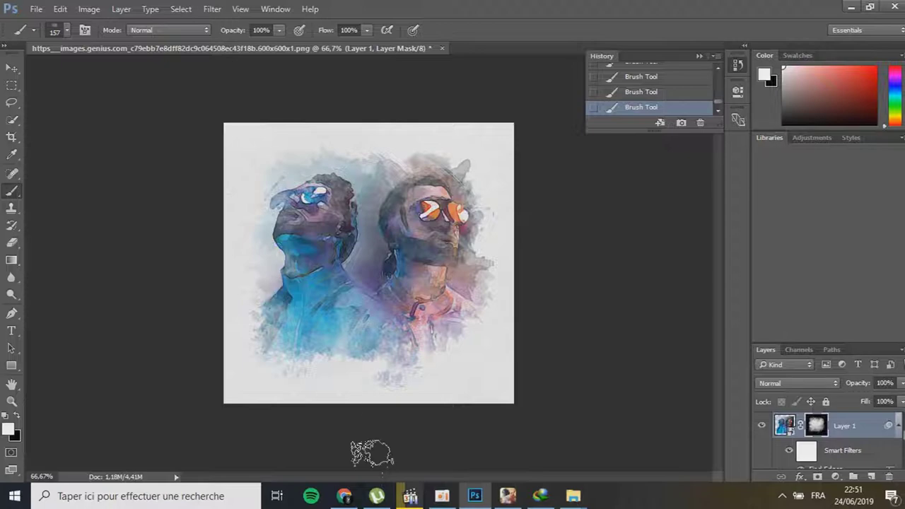
Zoom to 200% and erase stray marks along the painting's bottom edge.
{"action": "key", "text": "ctrl+plus"}
{"action": "right_click", "coordinate": [626, 268]}
{"action": "key", "text": "ctrl+plus"}
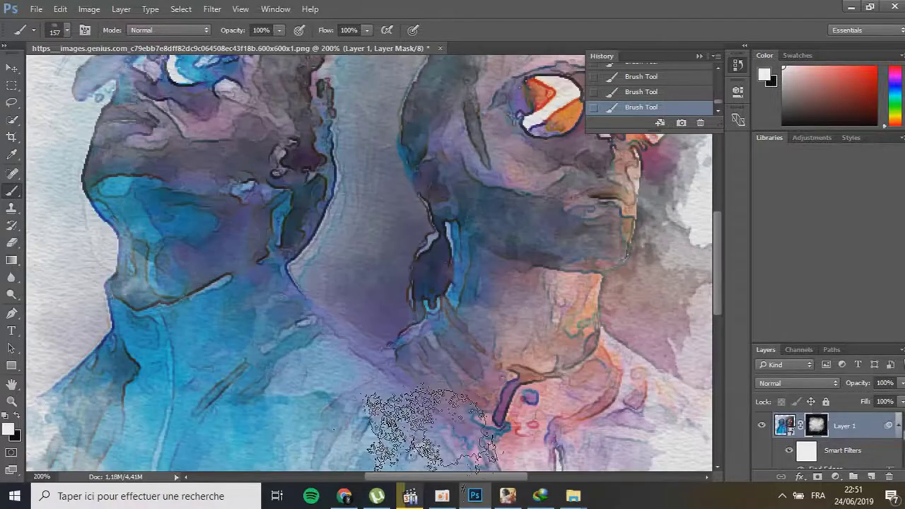
{"action": "left_click_drag", "start_coordinate": [396, 477], "coordinate": [498, 483]}
{"action": "left_click_drag", "start_coordinate": [717, 262], "coordinate": [725, 287]}
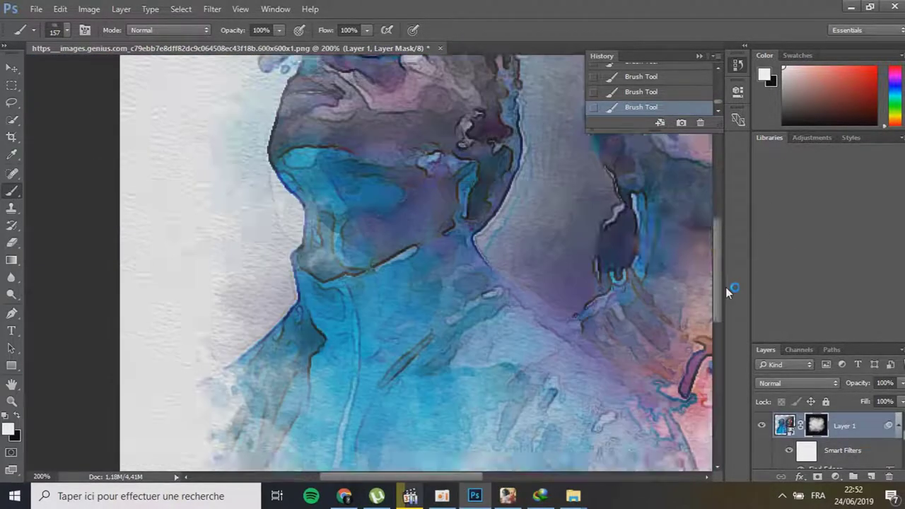
{"action": "left_click_drag", "start_coordinate": [453, 477], "coordinate": [398, 479]}
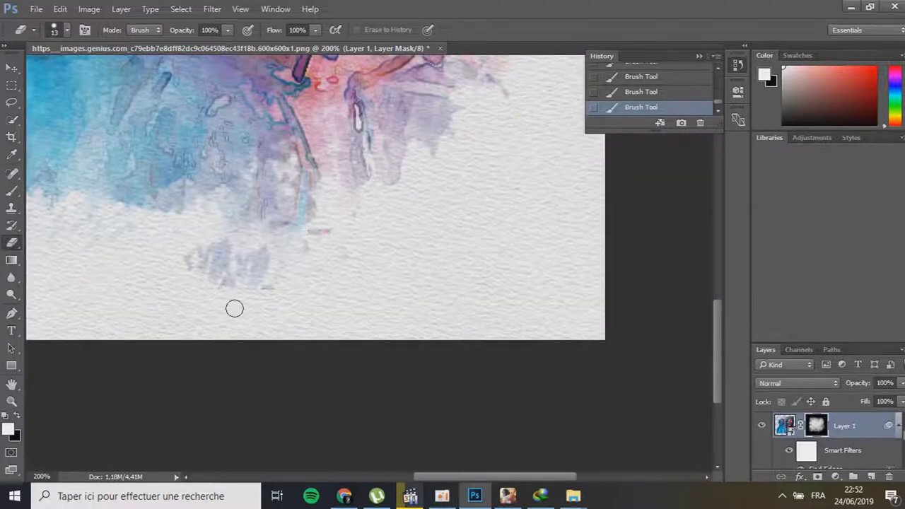
Set the eraser to the 157 px brush, revert to the first eraser stroke, and zoom back to 100%.
{"action": "left_click", "coordinate": [68, 31]}
{"action": "double_click", "coordinate": [48, 131]}
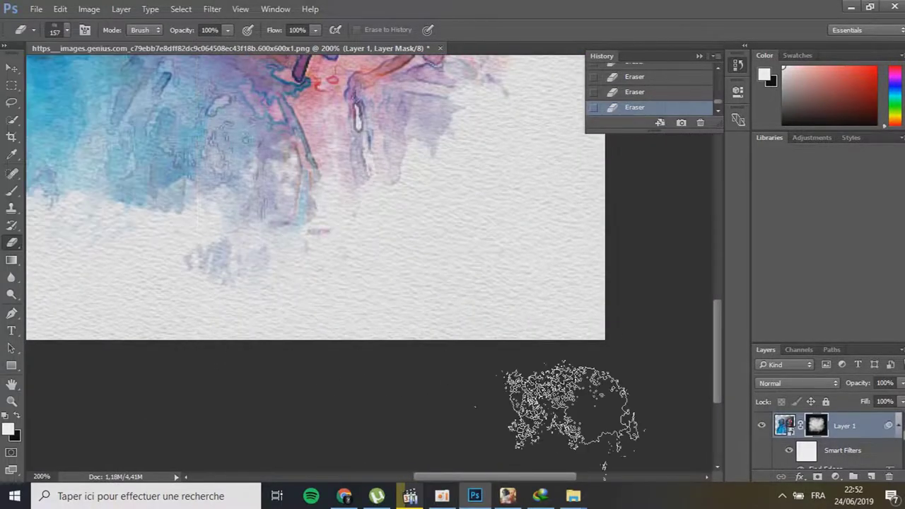
{"action": "left_click", "coordinate": [63, 30]}
{"action": "left_click", "coordinate": [294, 304]}
{"action": "scroll", "coordinate": [293, 303], "scroll_direction": "up", "scroll_amount": 5}
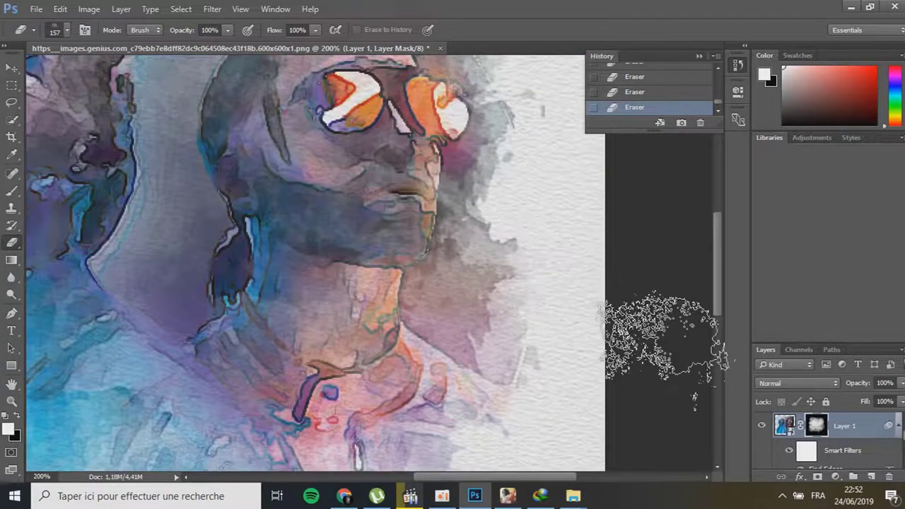
{"action": "scroll", "coordinate": [481, 127], "scroll_direction": "up", "scroll_amount": 2}
{"action": "scroll", "coordinate": [495, 212], "scroll_direction": "left", "scroll_amount": 5}
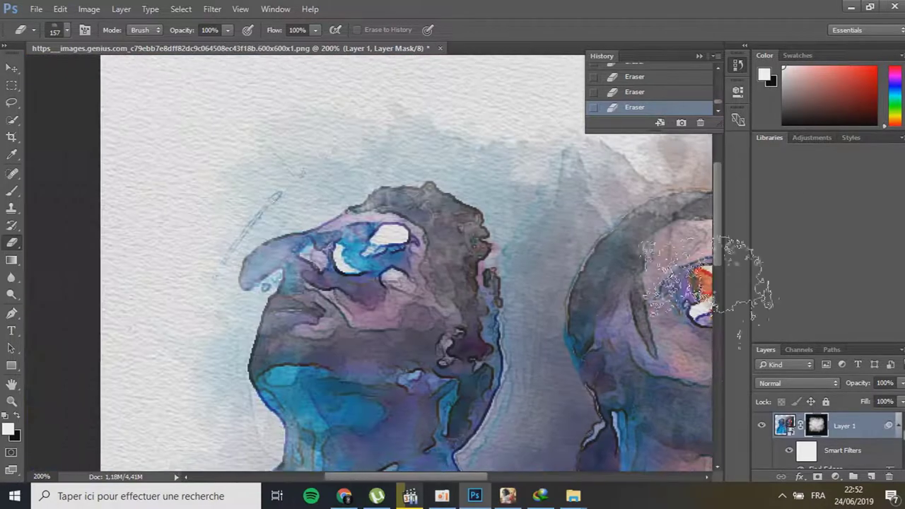
{"action": "left_click", "coordinate": [640, 77]}
{"action": "key", "text": "ctrl+minus"}
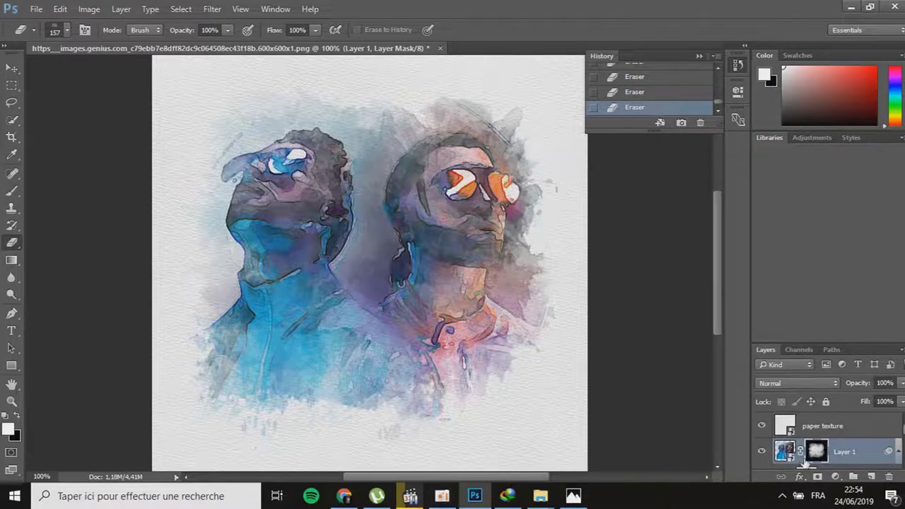
Paint more of the right figure's head, step it back, and try a 2500 px splatter brush before returning to 157 px.
{"action": "left_click", "coordinate": [11, 191]}
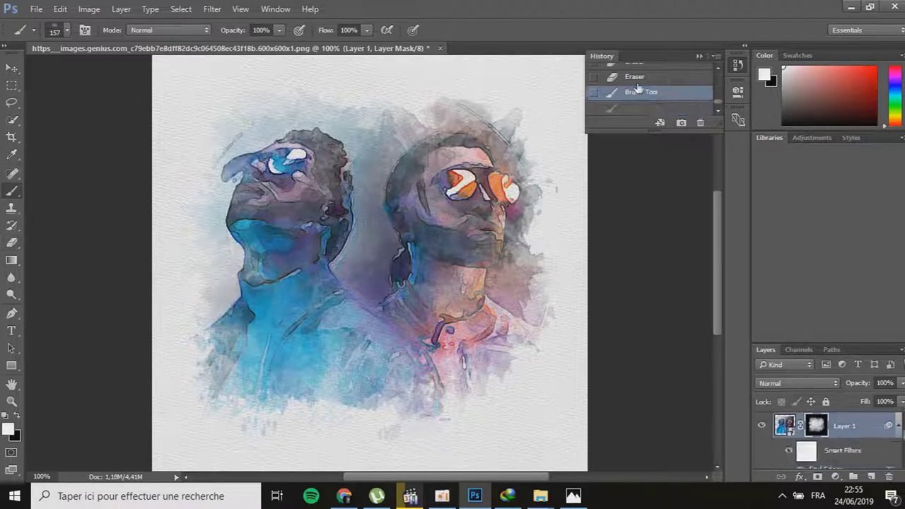
{"action": "left_click_drag", "start_coordinate": [240, 311], "coordinate": [297, 251]}
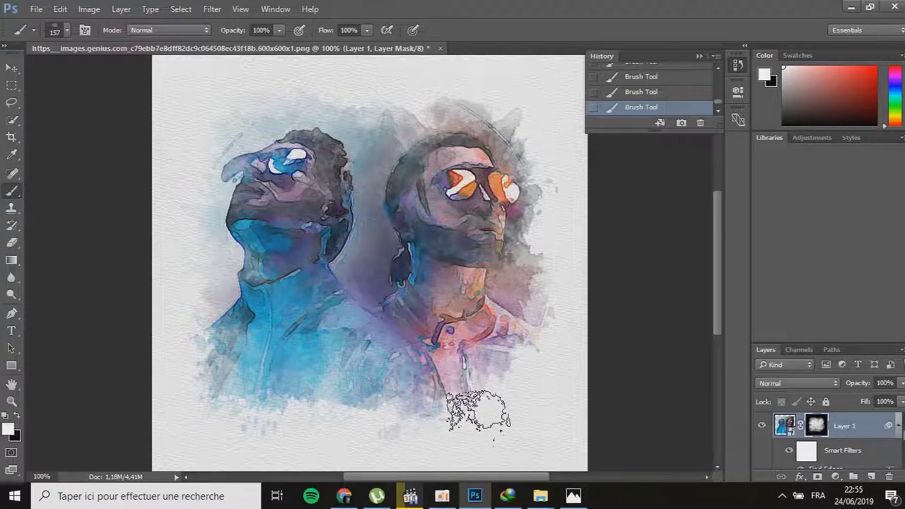
{"action": "left_click", "coordinate": [641, 92]}
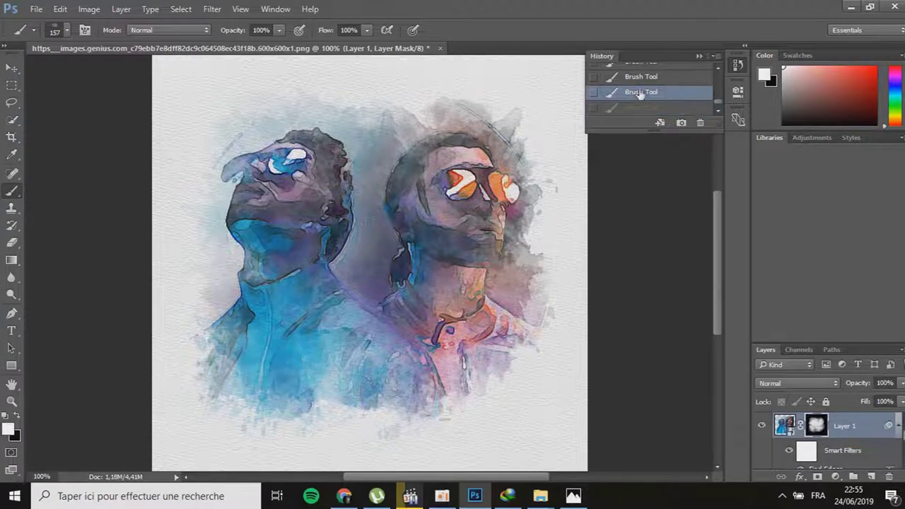
{"action": "left_click", "coordinate": [67, 30]}
{"action": "double_click", "coordinate": [85, 196]}
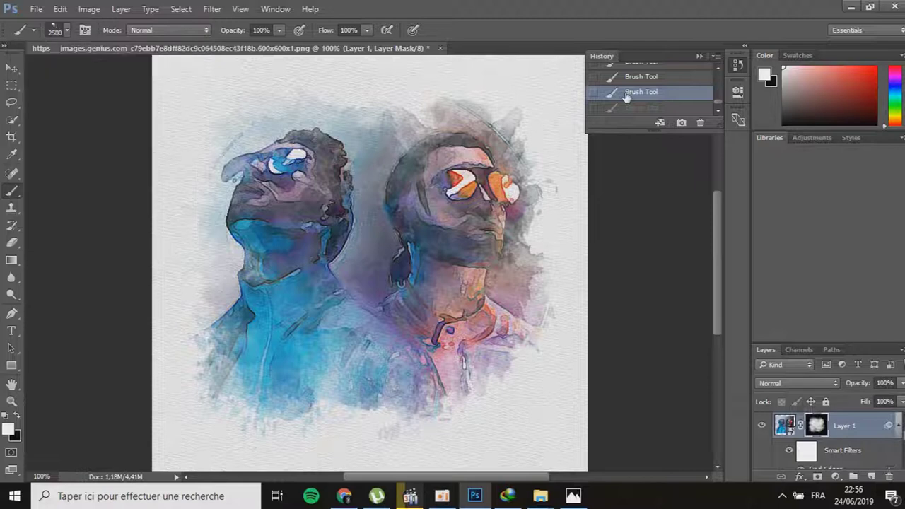
{"action": "left_click", "coordinate": [67, 30]}
{"action": "left_click", "coordinate": [474, 230]}
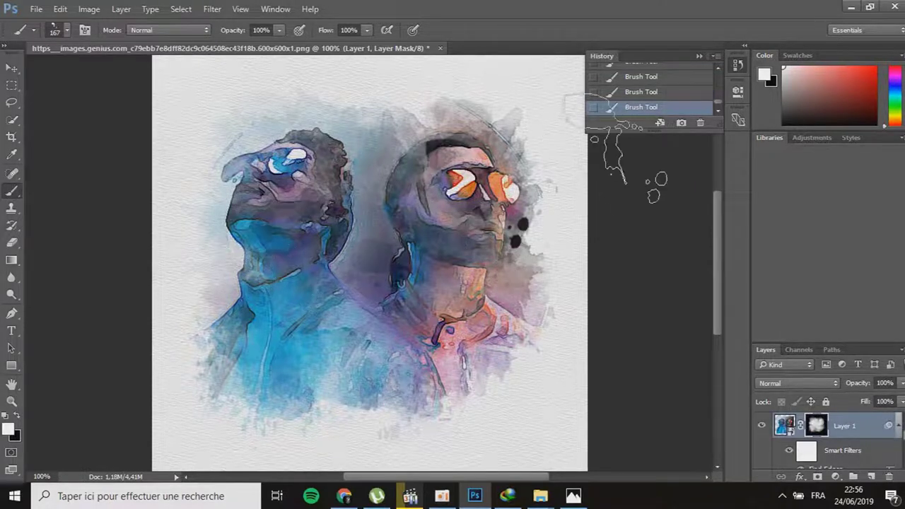
Undo and redo the recent spatter strokes and select the 157 px spatter brush.
{"action": "key", "text": "ctrl+alt+z"}
{"action": "key", "text": "ctrl+alt+z"}
{"action": "left_click", "coordinate": [64, 30]}
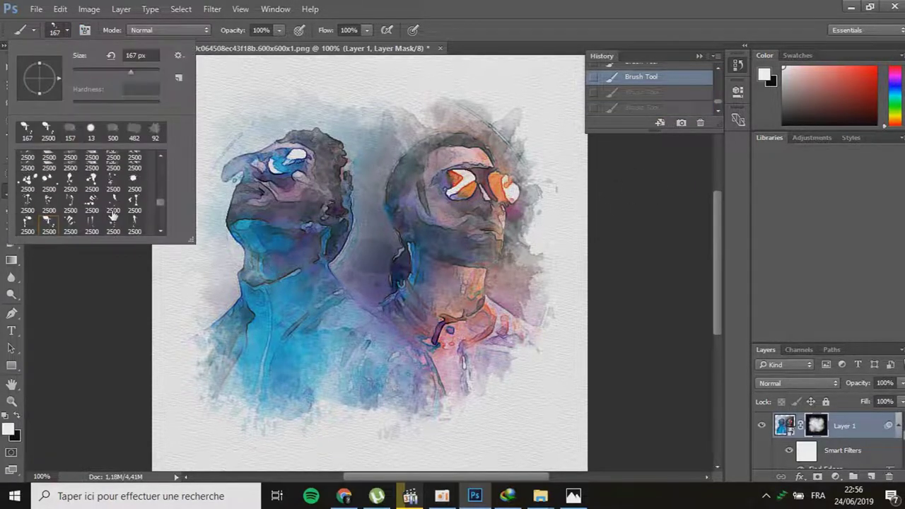
{"action": "key", "text": "Escape"}
{"action": "key", "text": "ctrl+shift+z"}
{"action": "left_click", "coordinate": [64, 30]}
{"action": "key", "text": "Escape"}
{"action": "key", "text": "ctrl+shift+z"}
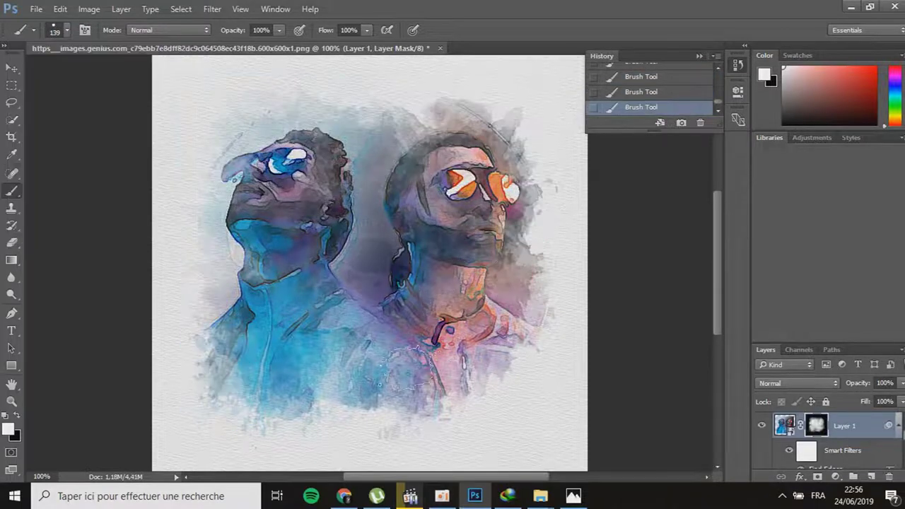
{"action": "key", "text": "ctrl+alt+z"}
{"action": "key", "text": "ctrl+shift+z"}
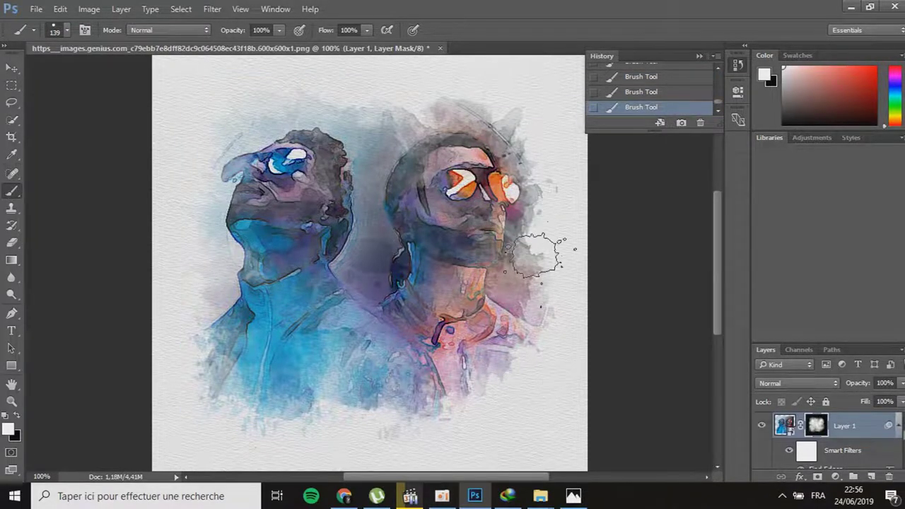
{"action": "key", "text": "ctrl+alt+z"}
{"action": "left_click", "coordinate": [67, 29]}
{"action": "double_click", "coordinate": [113, 129]}
{"action": "key", "text": "ctrl+shift+z"}
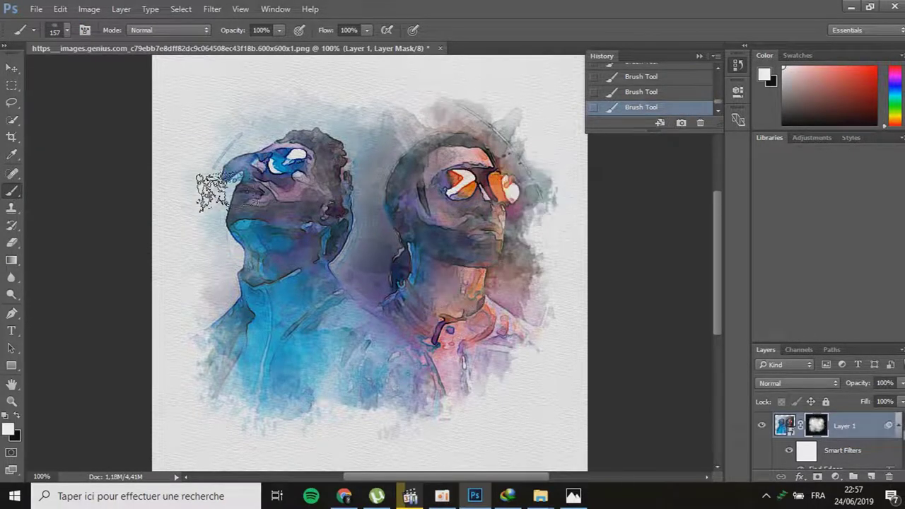
Erase stray spatter near the painting's edges with the Eraser.
{"action": "key", "text": "e"}
{"action": "left_click_drag", "start_coordinate": [172, 145], "coordinate": [172, 192]}
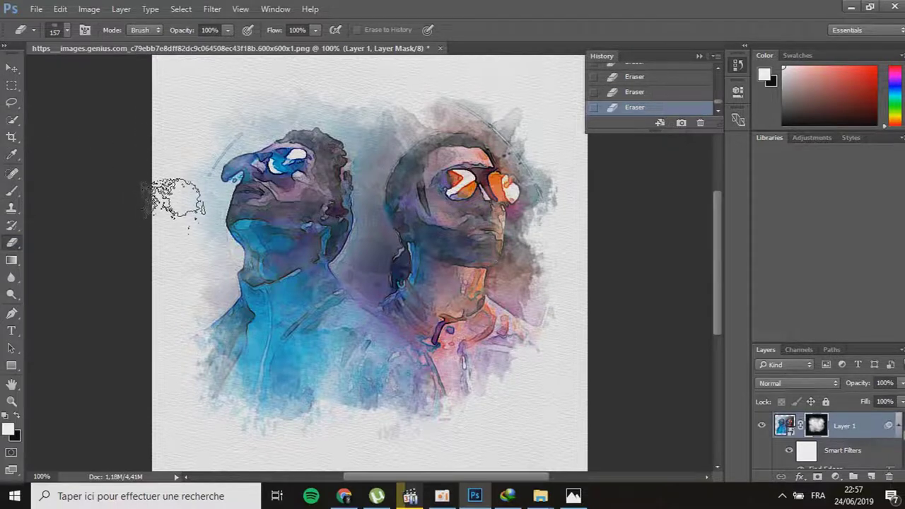
{"action": "left_click", "coordinate": [162, 319]}
{"action": "left_click_drag", "start_coordinate": [576, 202], "coordinate": [457, 88]}
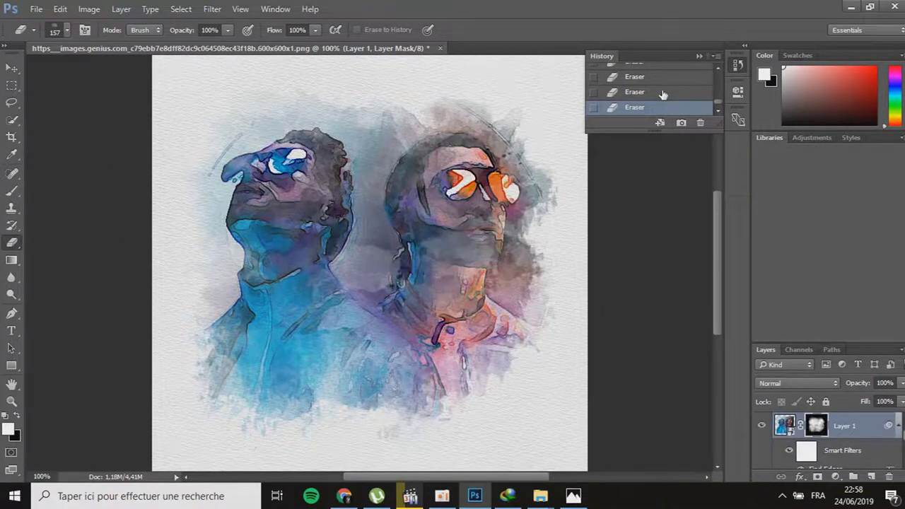
Compare erase steps in History, then select the paper texture layer and open the new adjustment layer list.
{"action": "left_click", "coordinate": [635, 92]}
{"action": "left_click", "coordinate": [635, 107]}
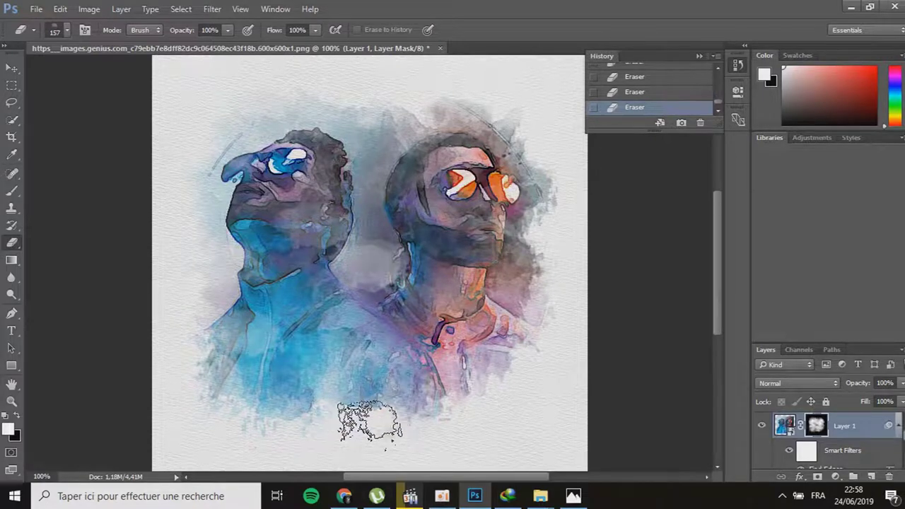
{"action": "left_click", "coordinate": [699, 56]}
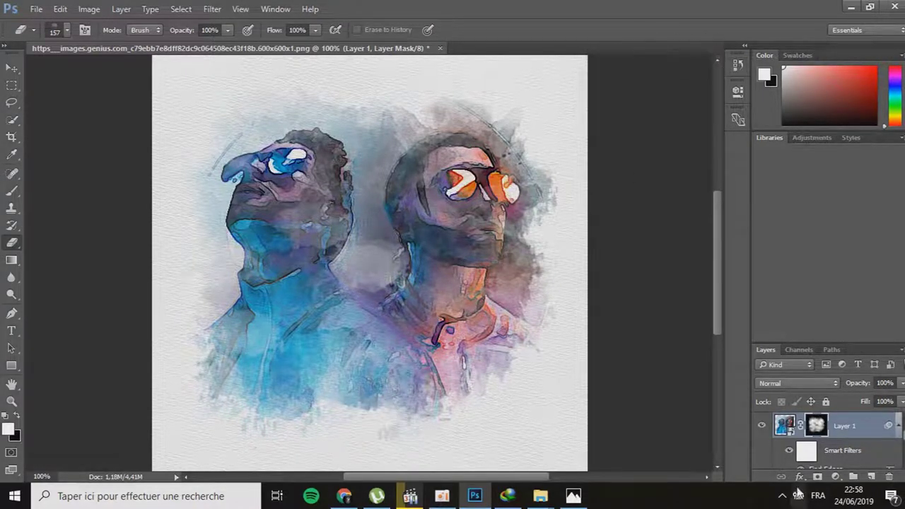
{"action": "left_click", "coordinate": [836, 481]}
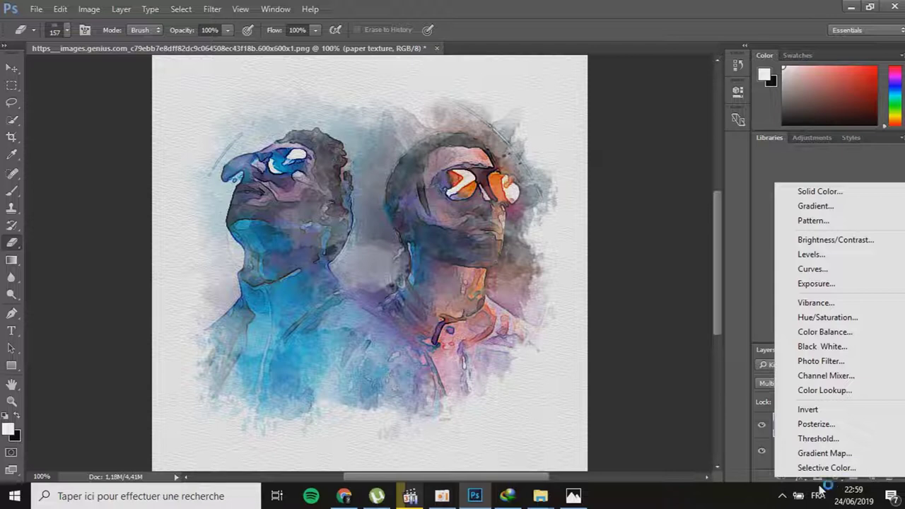
Add a Curves adjustment layer, pulling the curve down and adding an upper point to deepen tones.
{"action": "left_click", "coordinate": [836, 481]}
{"action": "left_click", "coordinate": [836, 481]}
{"action": "left_click", "coordinate": [813, 268]}
{"action": "left_click_drag", "start_coordinate": [616, 238], "coordinate": [615, 245]}
{"action": "left_click_drag", "start_coordinate": [665, 197], "coordinate": [657, 206]}
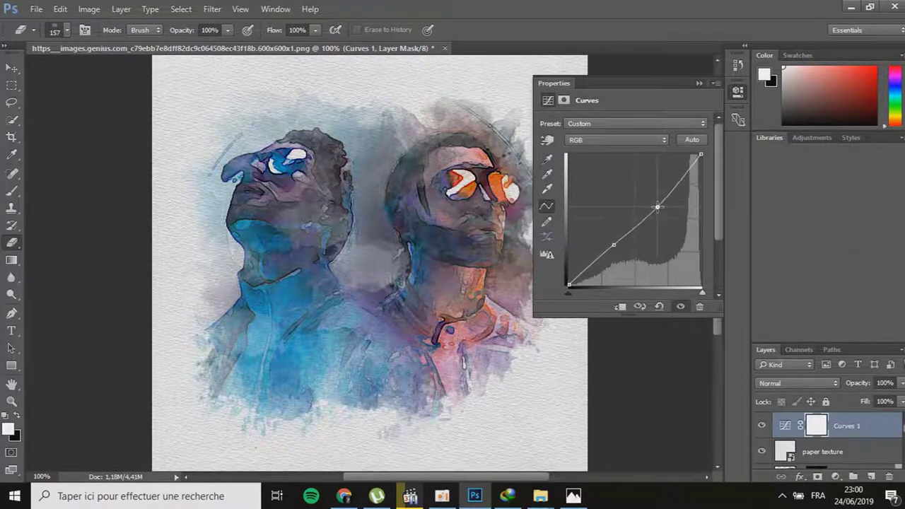
{"action": "left_click", "coordinate": [700, 82]}
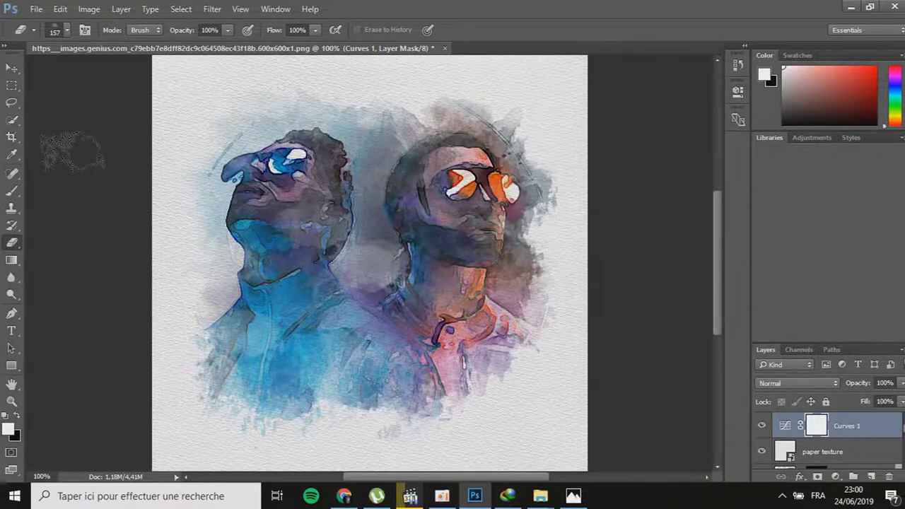
Enlarge the eraser to 328 px for working on the Curves mask.
{"action": "left_click", "coordinate": [68, 29]}
{"action": "left_click_drag", "start_coordinate": [106, 72], "coordinate": [124, 72]}
{"action": "left_click", "coordinate": [67, 30]}
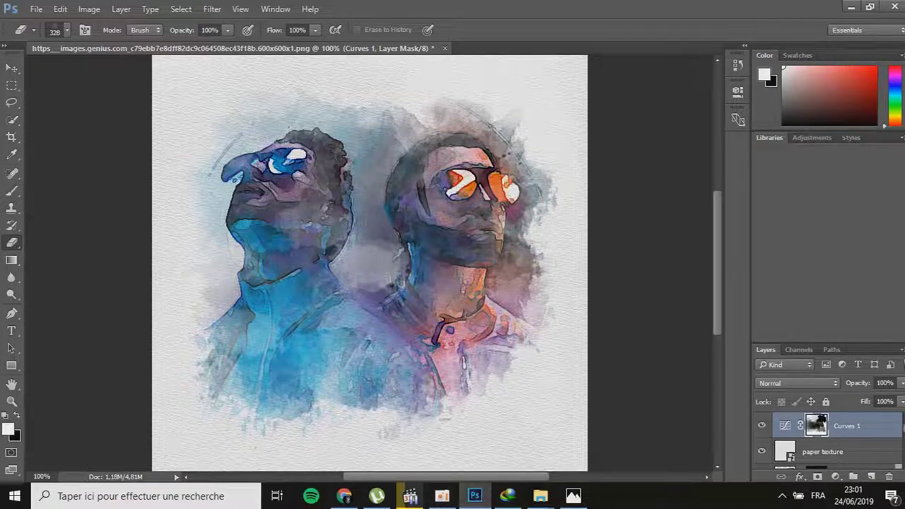
Shrink the eraser to 111 px.
{"action": "left_click", "coordinate": [68, 30]}
{"action": "left_click_drag", "start_coordinate": [124, 72], "coordinate": [99, 72]}
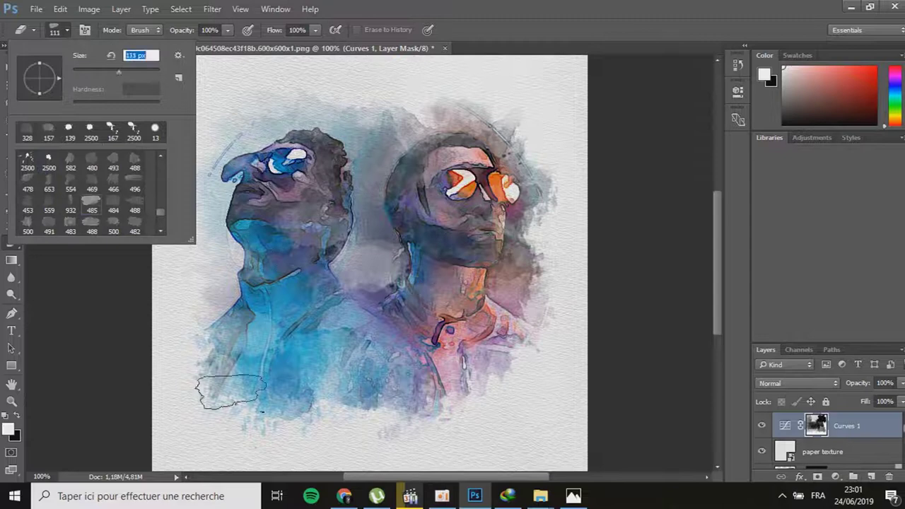
{"action": "key", "text": "Return"}
{"action": "scroll", "coordinate": [863, 445], "scroll_direction": "down", "scroll_amount": 2}
On Layer 1's mask, paint spatter along the right figure's upper edge with the 540 spatter brush at 201 px.
{"action": "left_click", "coordinate": [845, 426]}
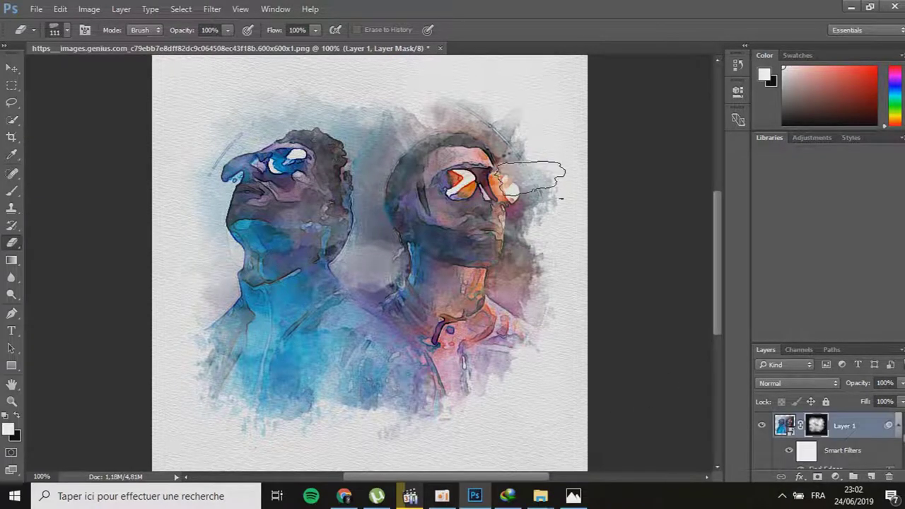
{"action": "left_click", "coordinate": [67, 30]}
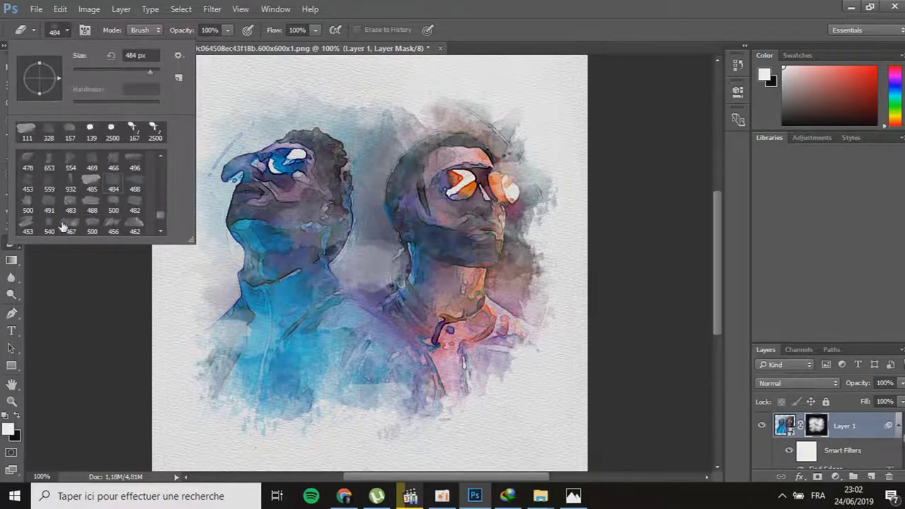
{"action": "double_click", "coordinate": [63, 223]}
{"action": "left_click", "coordinate": [67, 30]}
{"action": "left_click_drag", "start_coordinate": [114, 72], "coordinate": [100, 72]}
{"action": "key", "text": "Return"}
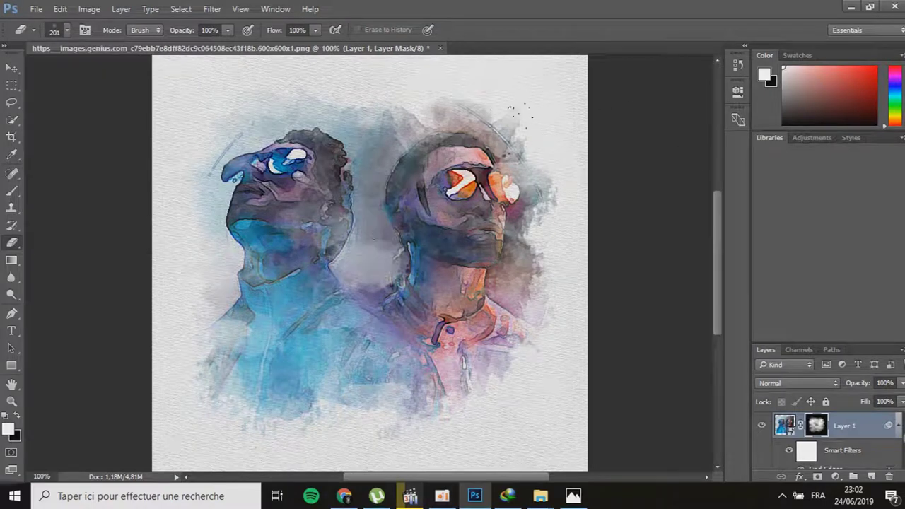
{"action": "left_click_drag", "start_coordinate": [373, 149], "coordinate": [352, 241]}
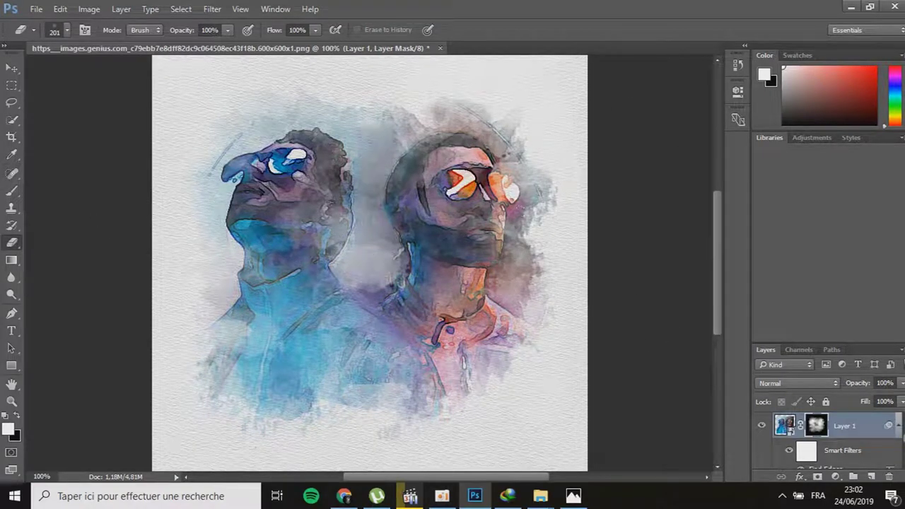
{"action": "mouse_move", "coordinate": [513, 212]}
{"action": "left_mouse_down"}
{"action": "mouse_move", "coordinate": [513, 297]}
{"action": "mouse_move", "coordinate": [368, 149]}
{"action": "left_mouse_up"}
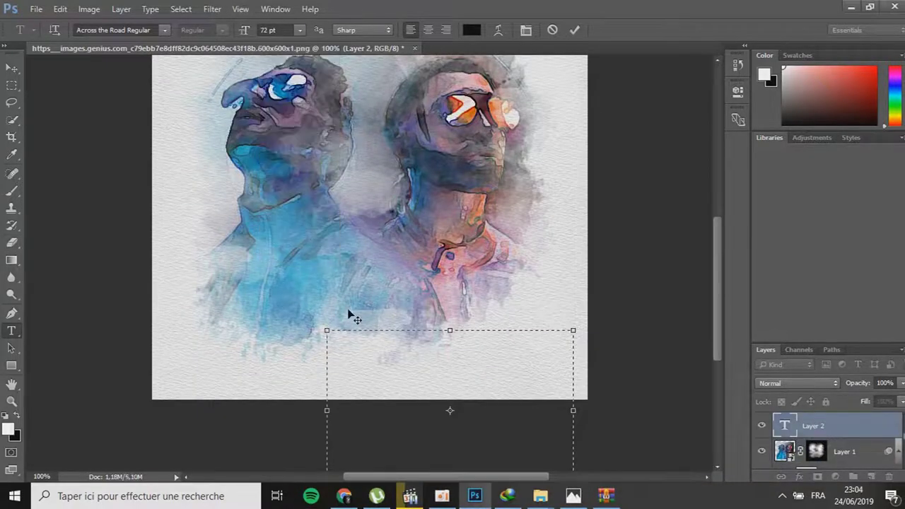
Type the artist's signature, reduce it through 60 and 48 pt down to 36 pt, and commit it.
{"action": "type", "text": "RCh"}
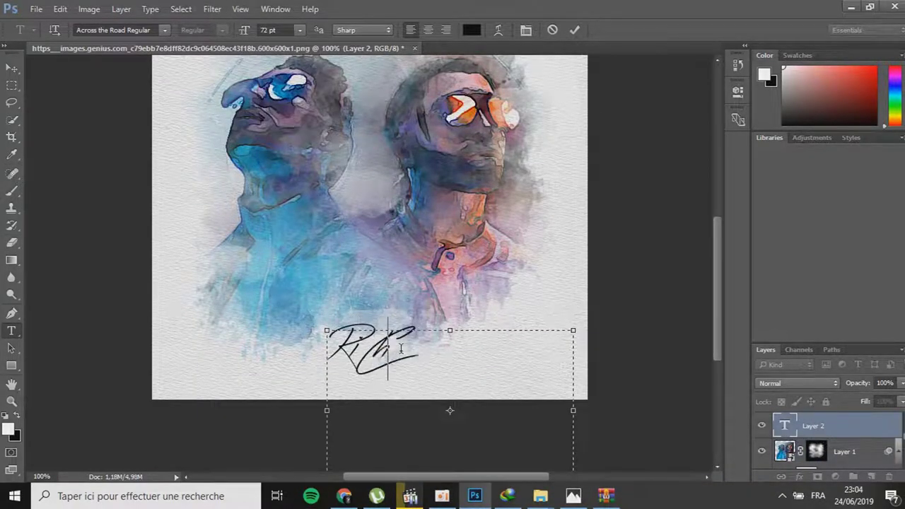
{"action": "type", "text": "a"}
{"action": "key", "text": "ctrl+a"}
{"action": "left_click", "coordinate": [300, 30]}
{"action": "left_click", "coordinate": [283, 236]}
{"action": "left_click", "coordinate": [300, 29]}
{"action": "left_click", "coordinate": [283, 223]}
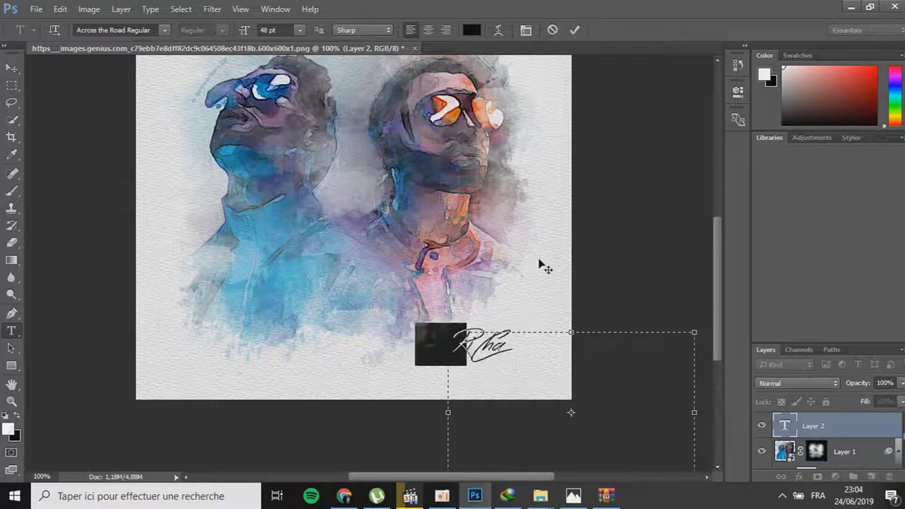
{"action": "scroll", "coordinate": [485, 269], "scroll_direction": "up", "scroll_amount": 2}
{"action": "left_click", "coordinate": [300, 30]}
{"action": "left_click", "coordinate": [283, 209]}
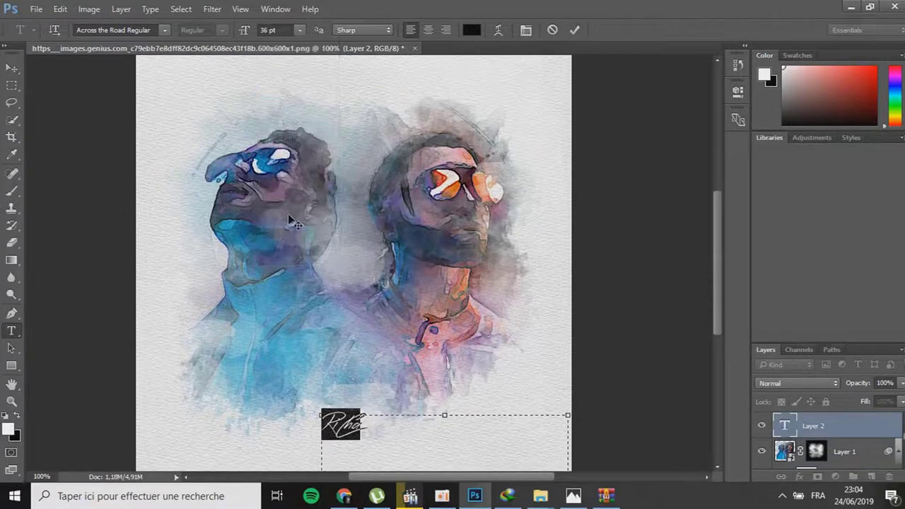
{"action": "left_click", "coordinate": [578, 28]}
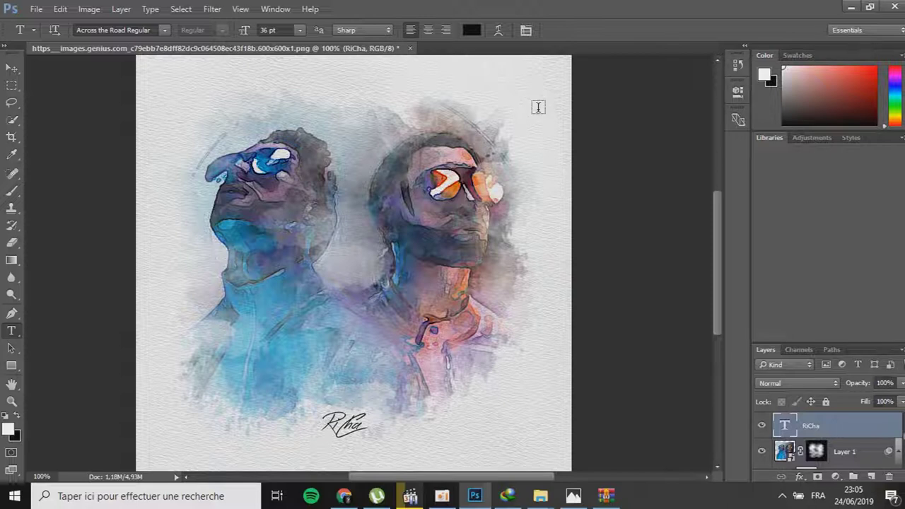
Start Save As and set the file type to JPEG.
{"action": "left_click", "coordinate": [35, 8]}
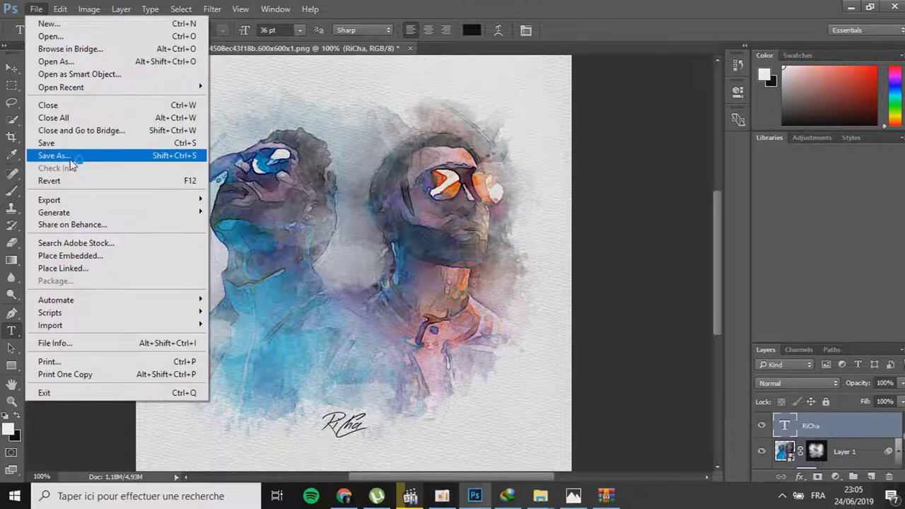
{"action": "left_click", "coordinate": [71, 153]}
{"action": "left_click", "coordinate": [267, 267]}
{"action": "left_click", "coordinate": [213, 352]}
{"action": "scroll", "coordinate": [285, 206], "scroll_direction": "down", "scroll_amount": 3}
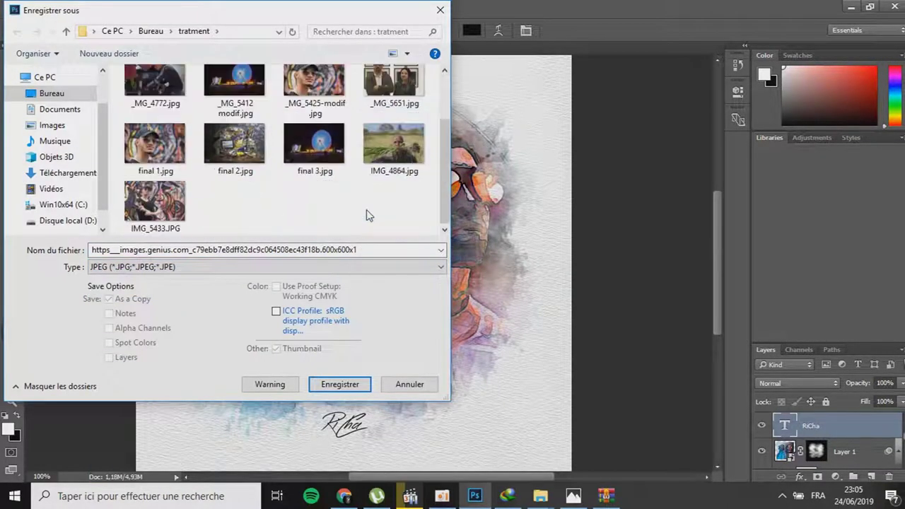
Create a 'photoshop richa art' folder and save the JPEG into it with the default quality options.
{"action": "right_click", "coordinate": [247, 210]}
{"action": "left_click", "coordinate": [224, 208]}
{"action": "right_click", "coordinate": [251, 201]}
{"action": "left_click", "coordinate": [422, 346]}
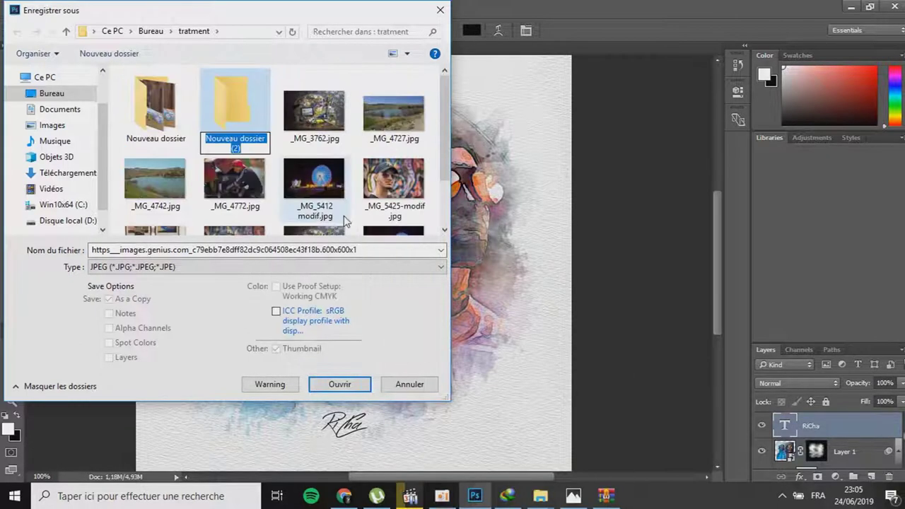
{"action": "type", "text": "photoshop richa art"}
{"action": "key", "text": "Return"}
{"action": "key", "text": "Return"}
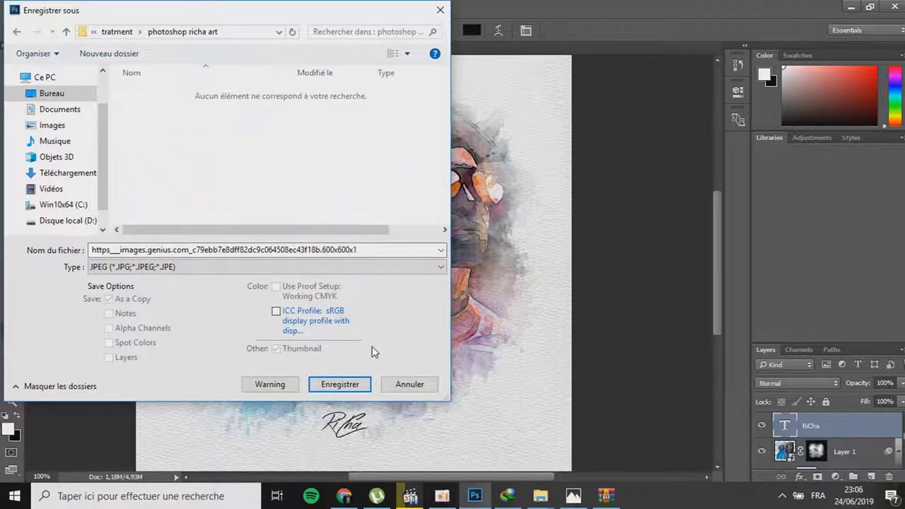
{"action": "left_click", "coordinate": [339, 384]}
{"action": "left_click", "coordinate": [534, 117]}
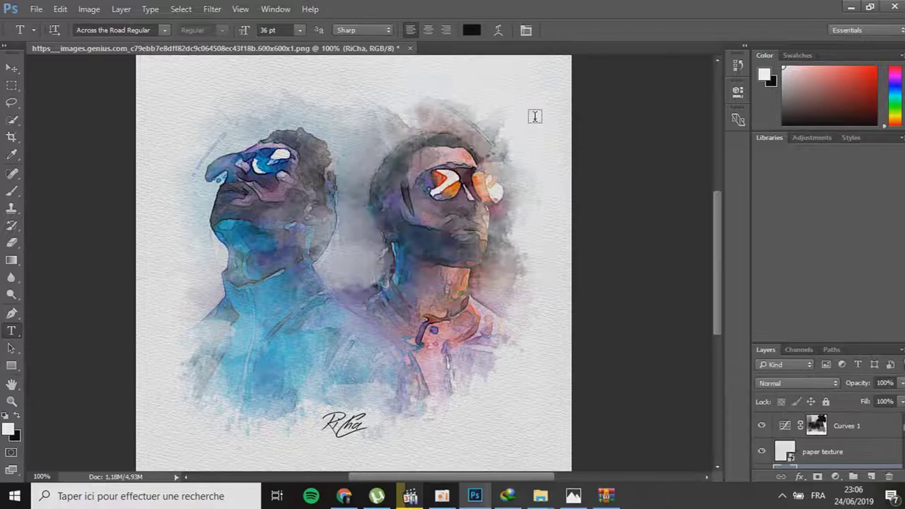